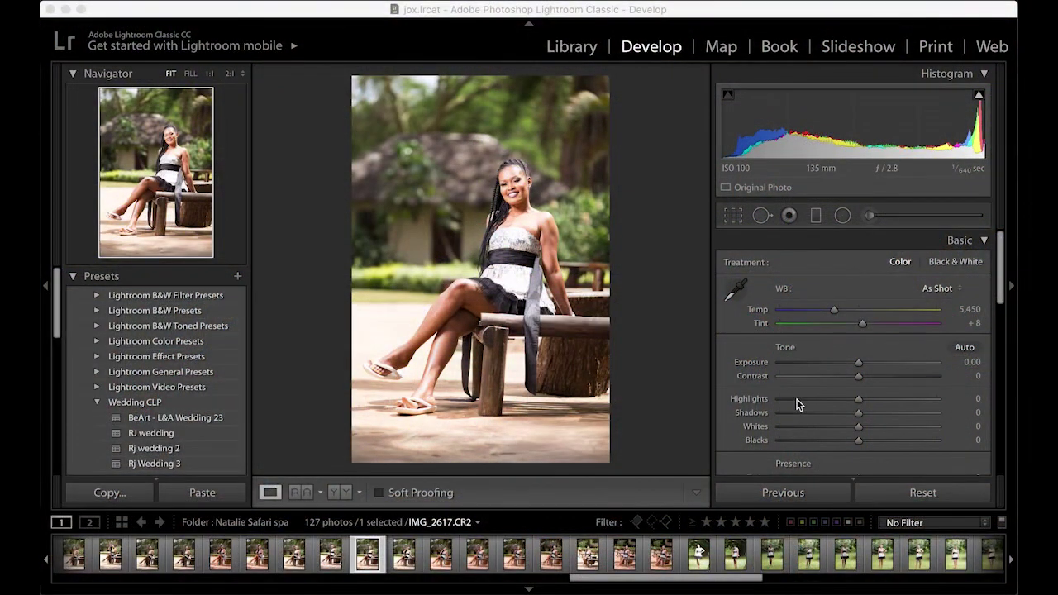
Step: Set the Basic panel's Highlights to -100, Shadows to +23 and Blacks to -50
{"action": "left_click_drag", "start_coordinate": [798, 402], "coordinate": [781, 399]}
{"action": "left_click_drag", "start_coordinate": [858, 440], "coordinate": [818, 441]}
{"action": "left_click_drag", "start_coordinate": [781, 399], "coordinate": [779, 399]}
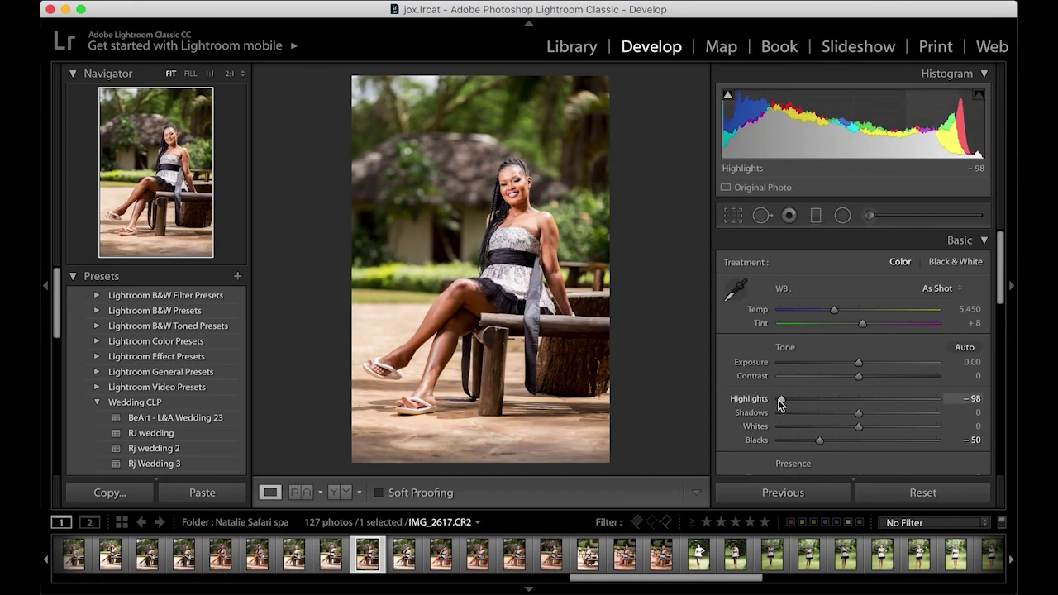
{"action": "left_click_drag", "start_coordinate": [857, 413], "coordinate": [876, 413]}
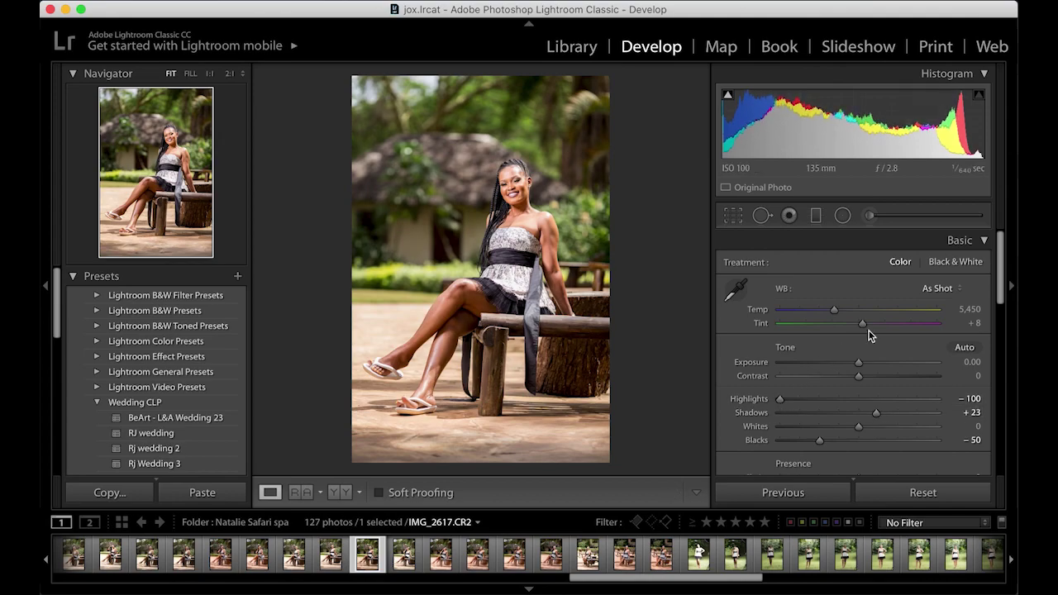
Step: Browse the right-hand panels, briefly opening and closing Tone Curve and HSL
{"action": "scroll", "coordinate": [997, 357], "scroll_direction": "down", "scroll_amount": 2}
{"action": "scroll", "coordinate": [997, 363], "scroll_direction": "down", "scroll_amount": 5}
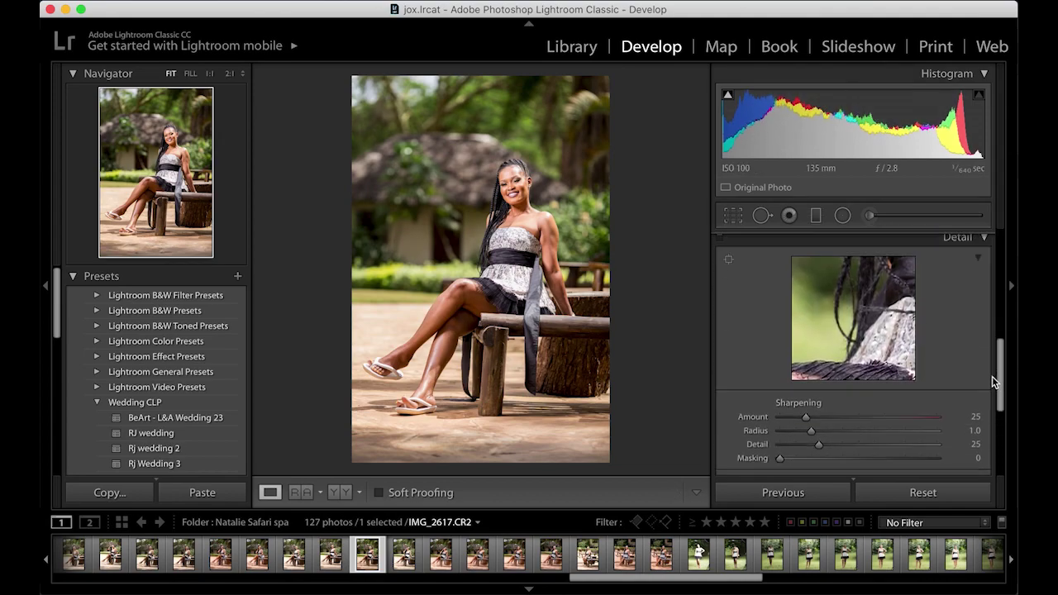
{"action": "scroll", "coordinate": [998, 381], "scroll_direction": "up", "scroll_amount": 2}
{"action": "scroll", "coordinate": [997, 405], "scroll_direction": "down", "scroll_amount": 2}
{"action": "left_click_drag", "start_coordinate": [996, 405], "coordinate": [992, 376]}
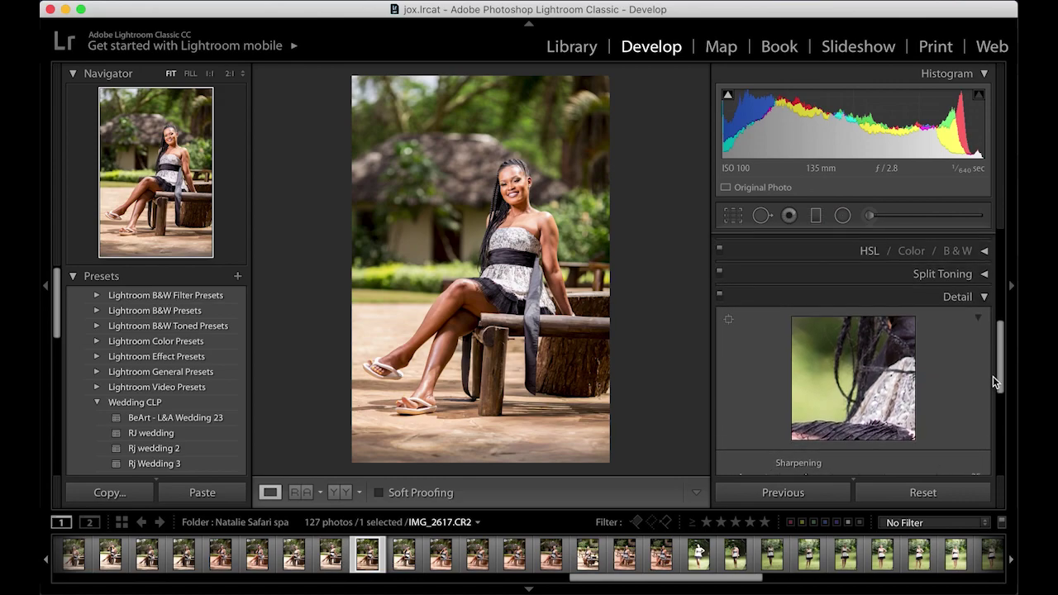
{"action": "left_click", "coordinate": [985, 296]}
{"action": "left_click", "coordinate": [983, 295]}
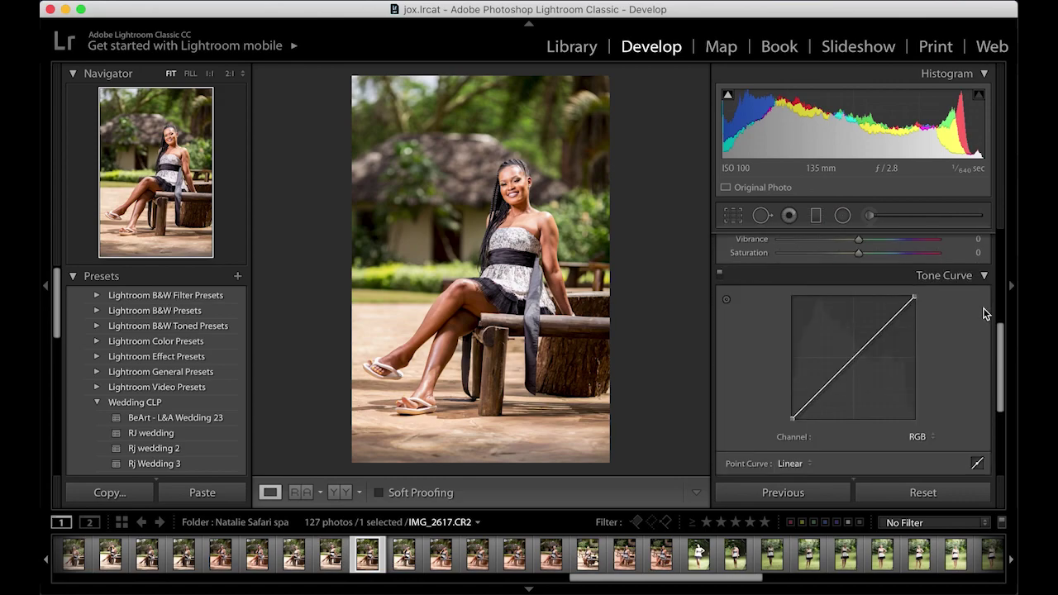
{"action": "left_click", "coordinate": [985, 278]}
{"action": "left_click", "coordinate": [985, 316]}
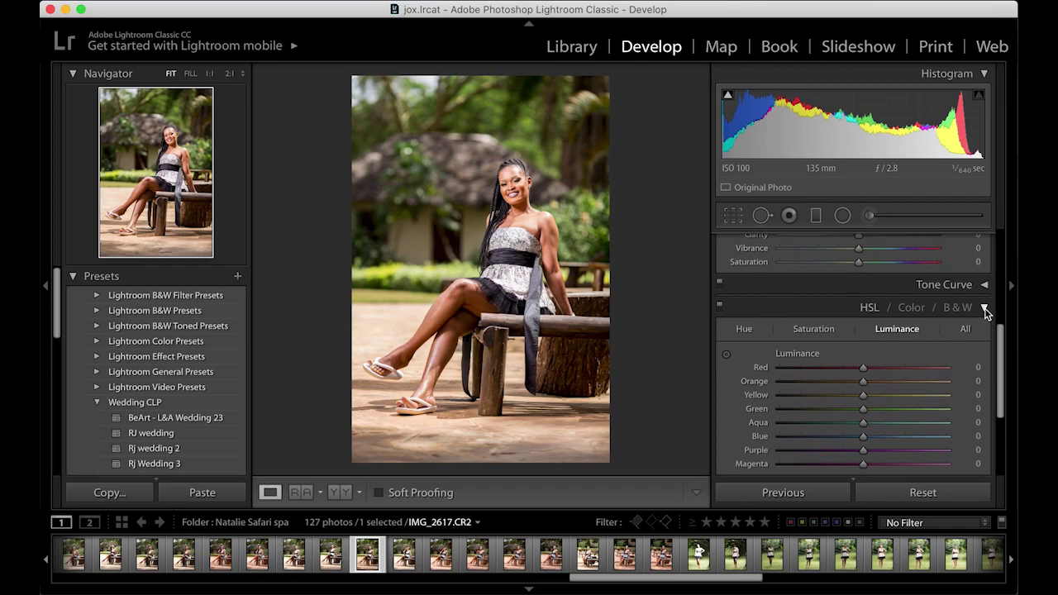
{"action": "left_click", "coordinate": [984, 307]}
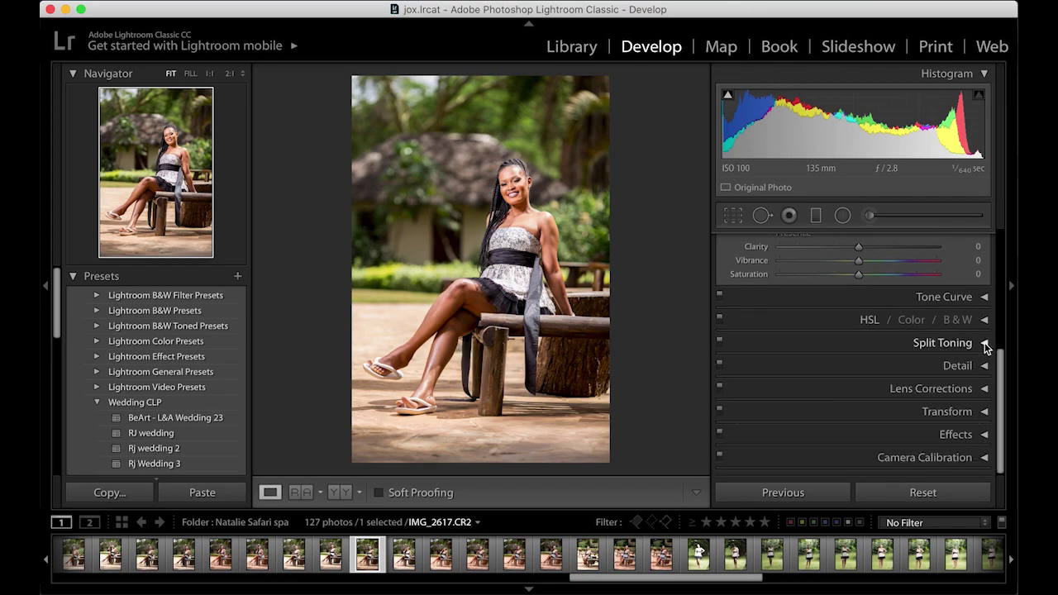
Step: Expand Detail and set Sharpening Amount 69 and Radius 1.4, with Masking raised
{"action": "left_click", "coordinate": [983, 365]}
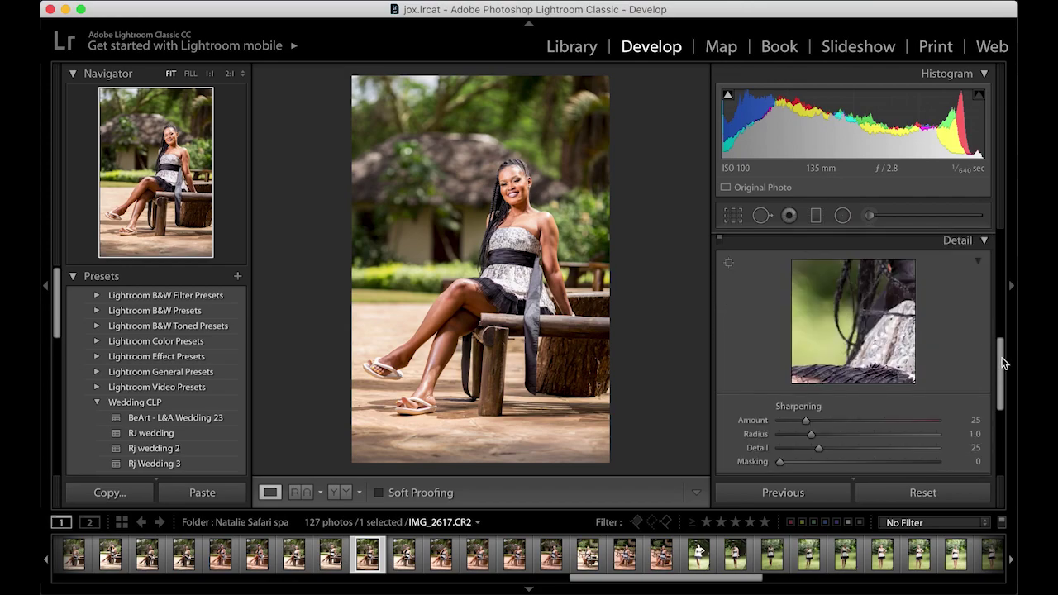
{"action": "left_click_drag", "start_coordinate": [1002, 363], "coordinate": [1002, 411]}
{"action": "left_click_drag", "start_coordinate": [805, 308], "coordinate": [853, 307]}
{"action": "left_click", "coordinate": [836, 321]}
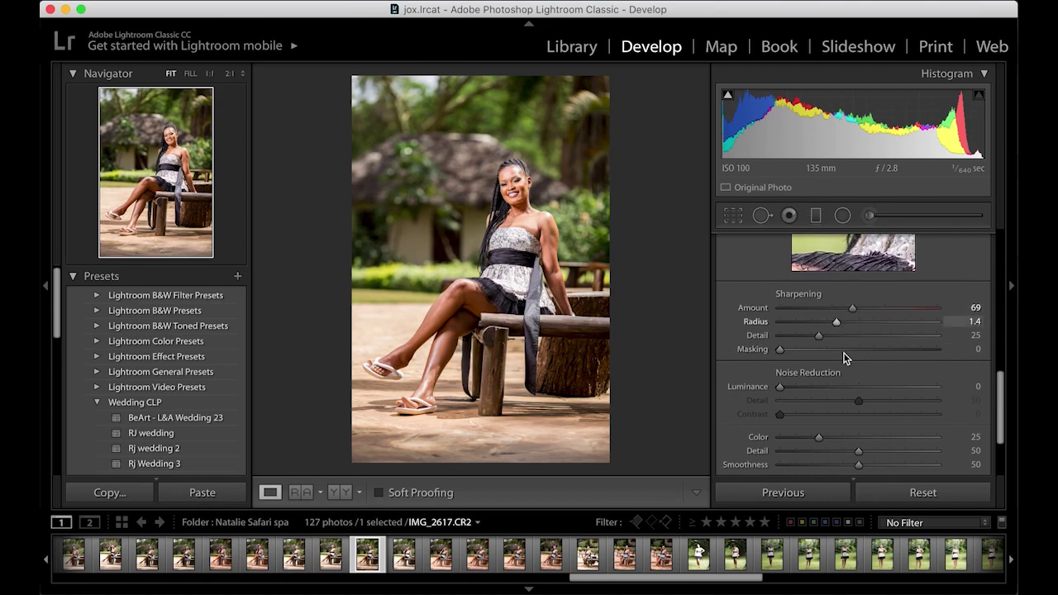
{"action": "left_click_drag", "start_coordinate": [844, 351], "coordinate": [852, 349]}
{"action": "left_click_drag", "start_coordinate": [999, 386], "coordinate": [1004, 336]}
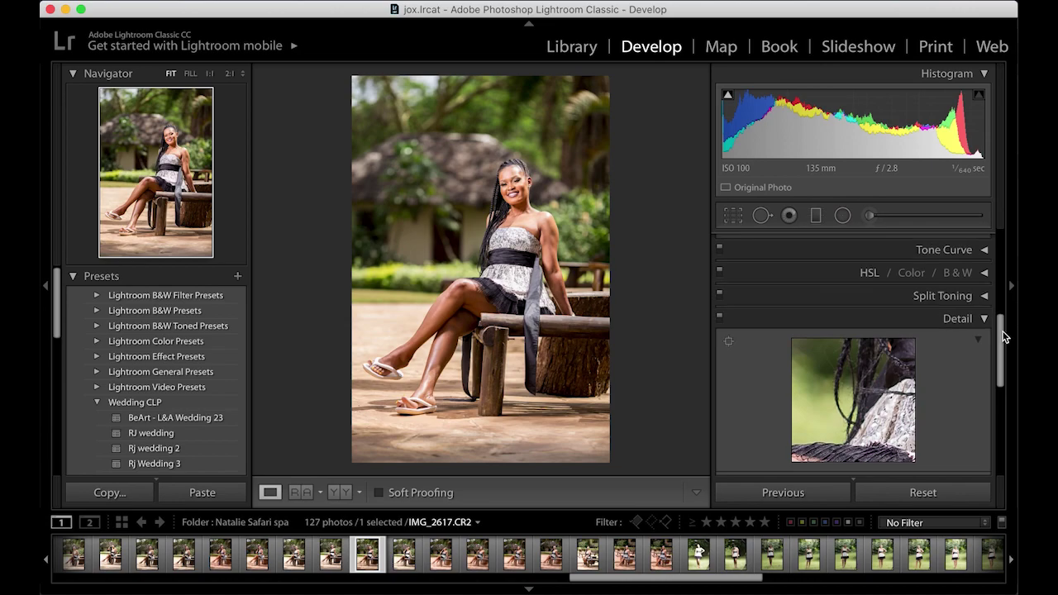
Step: In Camera Calibration, set Blue Hue -6, Blue Saturation +8, Green Hue +7 and Red Saturation +5
{"action": "left_click", "coordinate": [983, 319]}
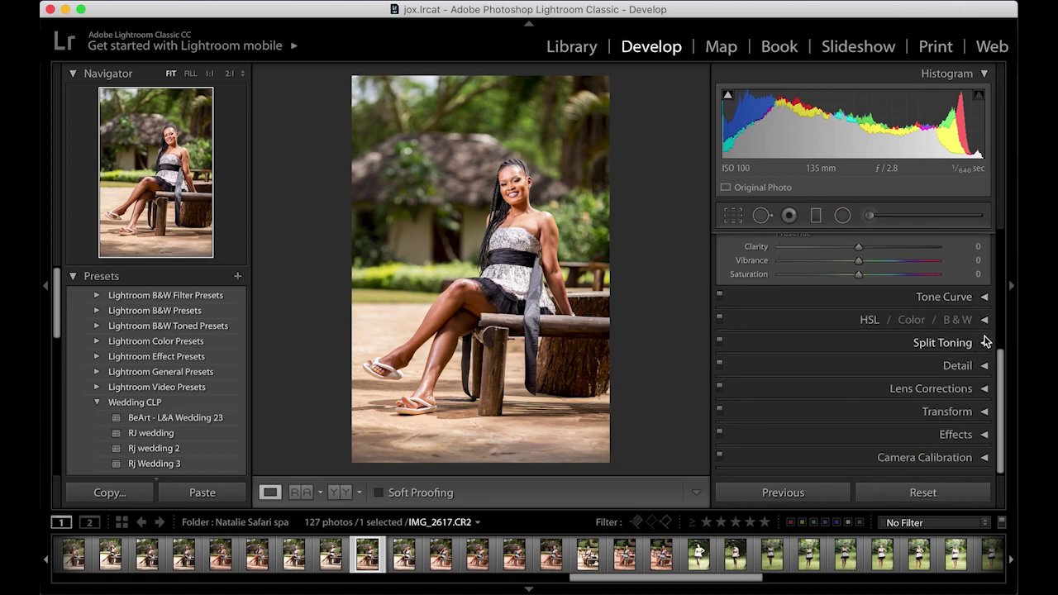
{"action": "left_click", "coordinate": [986, 458]}
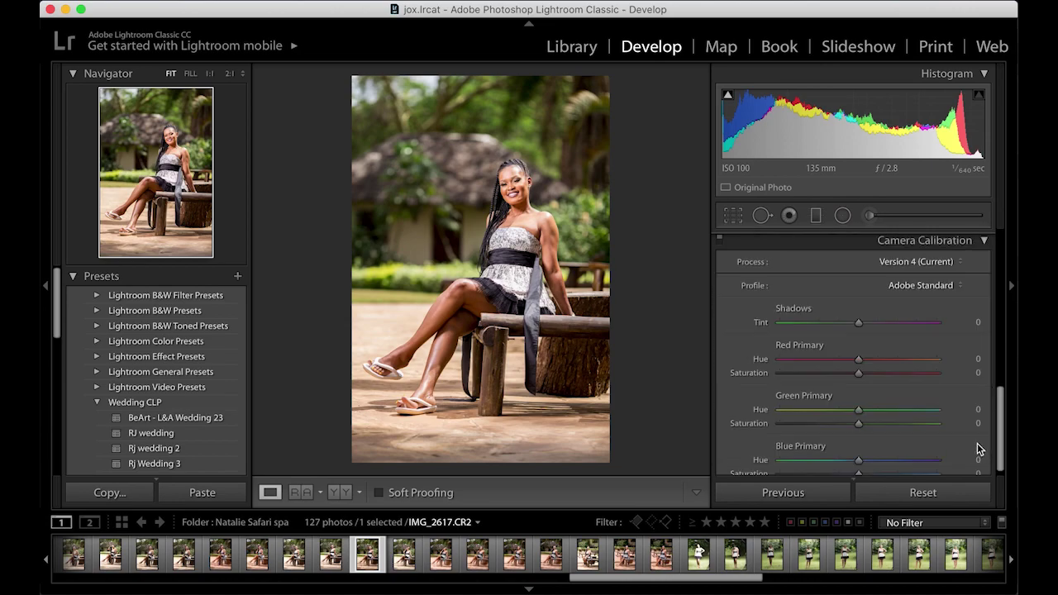
{"action": "left_click_drag", "start_coordinate": [1003, 397], "coordinate": [1003, 416]}
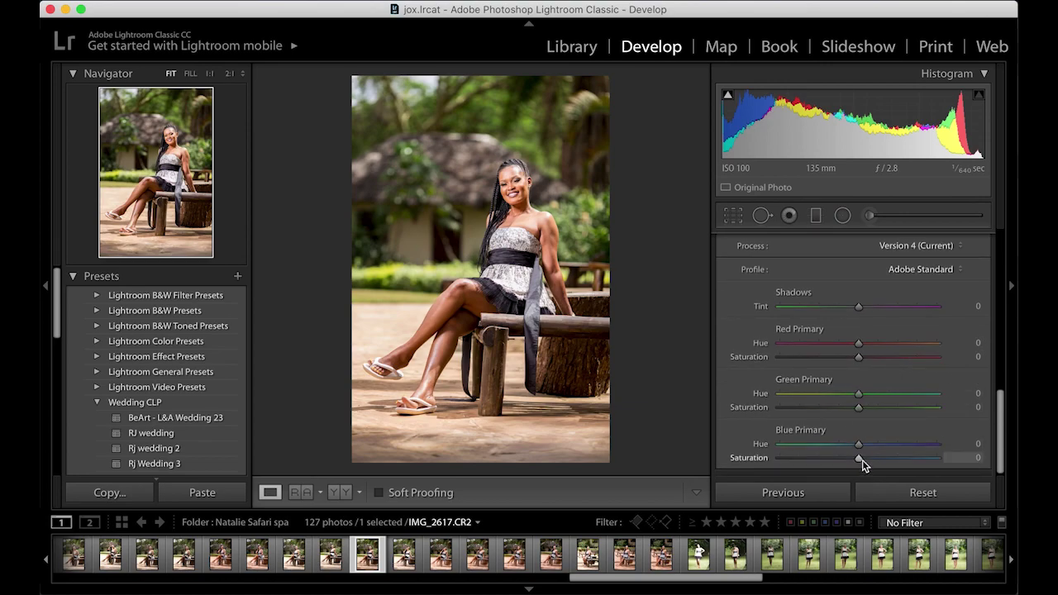
{"action": "mouse_move", "coordinate": [860, 460]}
{"action": "left_mouse_down"}
{"action": "mouse_move", "coordinate": [870, 462]}
{"action": "mouse_move", "coordinate": [851, 443]}
{"action": "left_mouse_up"}
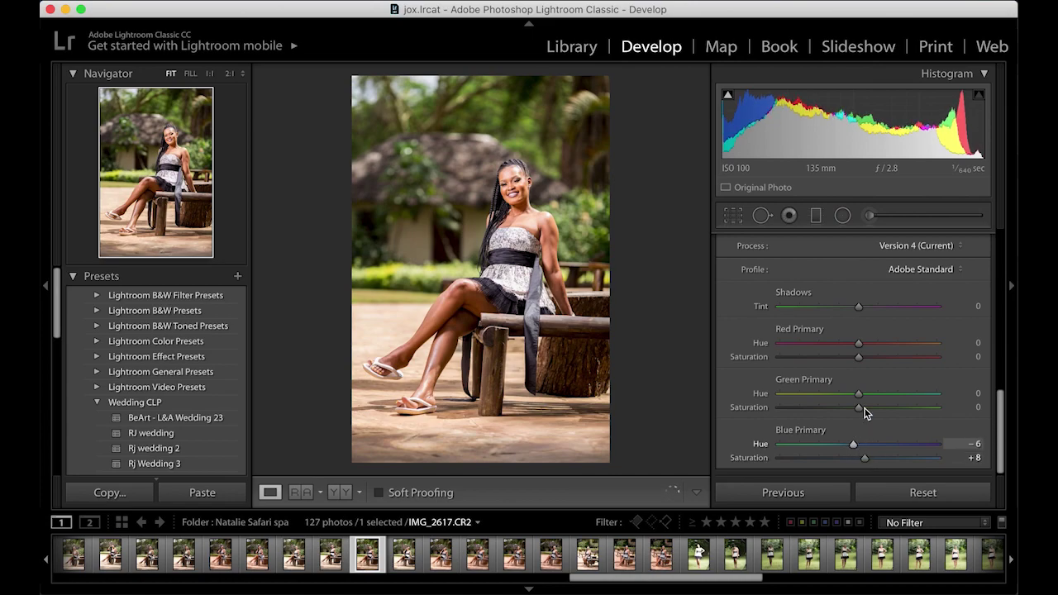
{"action": "left_click_drag", "start_coordinate": [863, 392], "coordinate": [868, 398]}
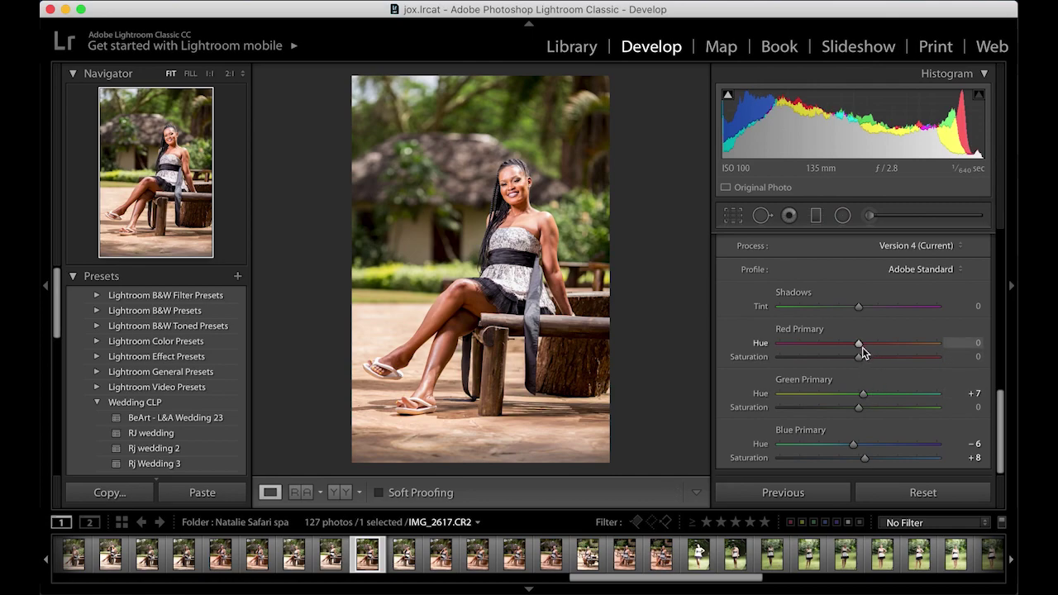
{"action": "left_click_drag", "start_coordinate": [861, 363], "coordinate": [865, 358]}
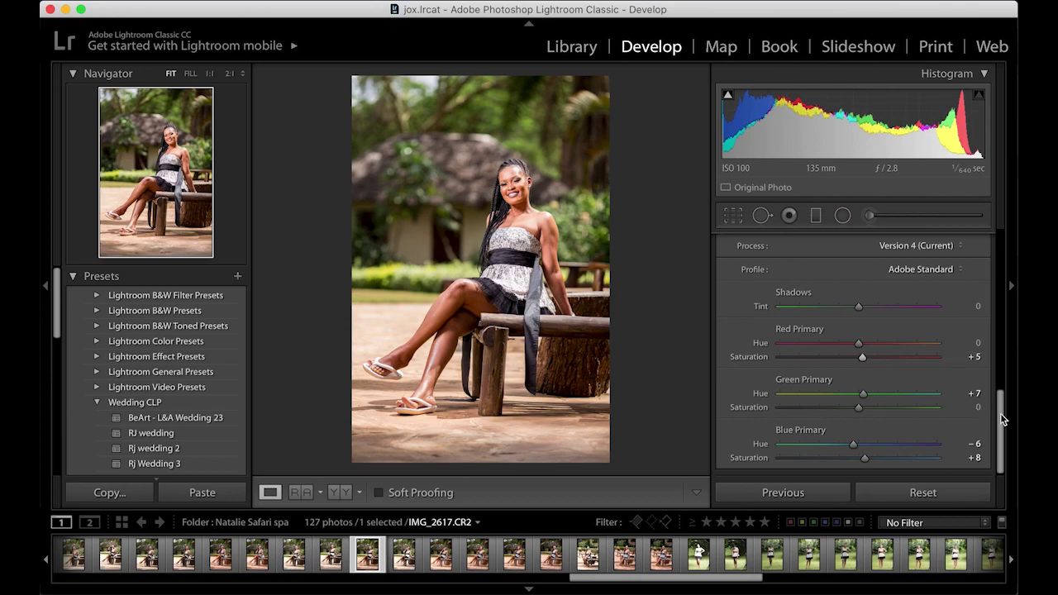
{"action": "left_click_drag", "start_coordinate": [1000, 413], "coordinate": [999, 377]}
{"action": "left_click", "coordinate": [984, 327]}
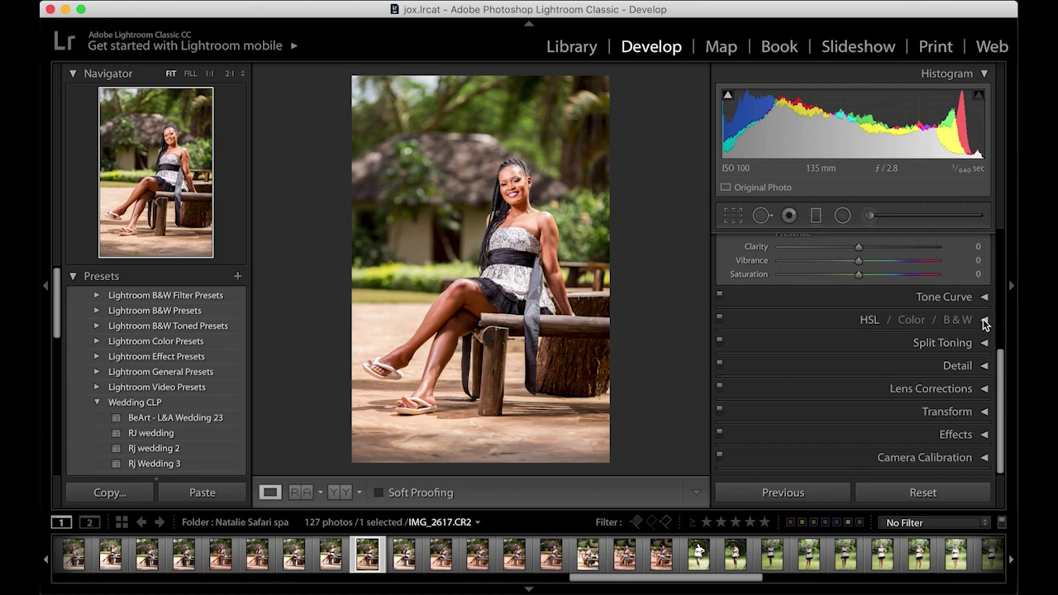
Step: Use HSL's Hue tab to shift Yellow to -70 and Green to +7
{"action": "left_click", "coordinate": [984, 321]}
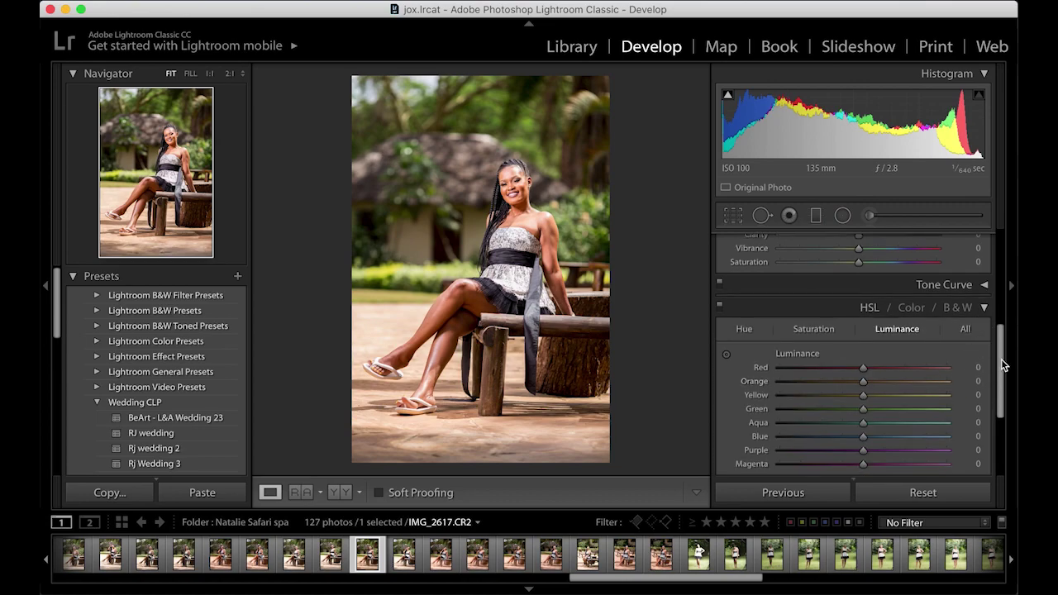
{"action": "left_click_drag", "start_coordinate": [1001, 364], "coordinate": [995, 386]}
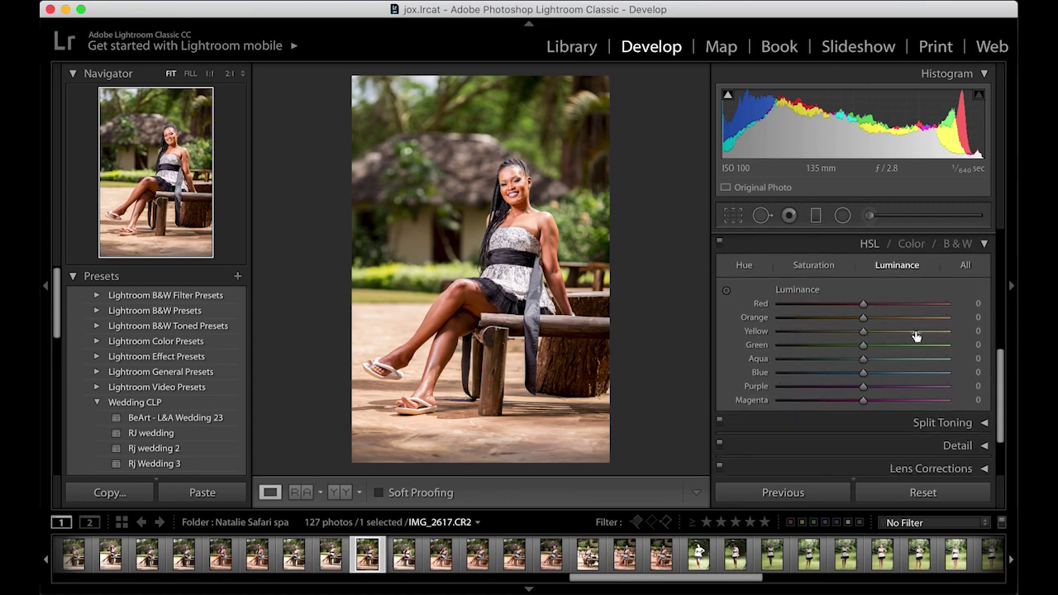
{"action": "left_click", "coordinate": [743, 265]}
{"action": "mouse_move", "coordinate": [863, 330]}
{"action": "left_mouse_down"}
{"action": "mouse_move", "coordinate": [810, 335]}
{"action": "mouse_move", "coordinate": [828, 350]}
{"action": "mouse_move", "coordinate": [875, 355]}
{"action": "mouse_move", "coordinate": [814, 347]}
{"action": "mouse_move", "coordinate": [804, 332]}
{"action": "mouse_move", "coordinate": [833, 352]}
{"action": "mouse_move", "coordinate": [872, 351]}
{"action": "left_mouse_up"}
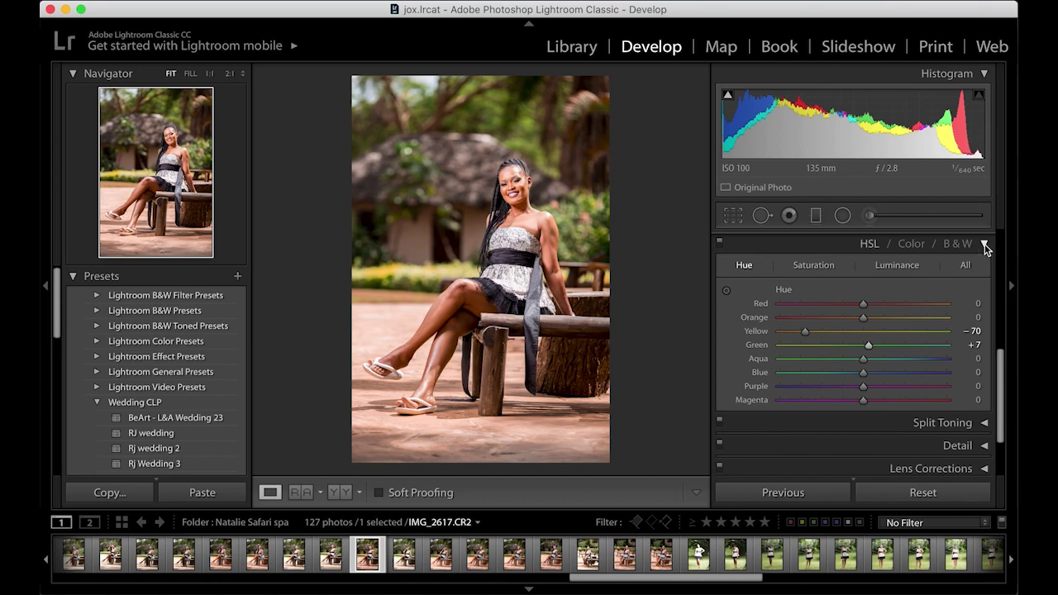
Step: Draw a graduated filter across the photo's middle, nudging it slightly upward
{"action": "left_click", "coordinate": [984, 245]}
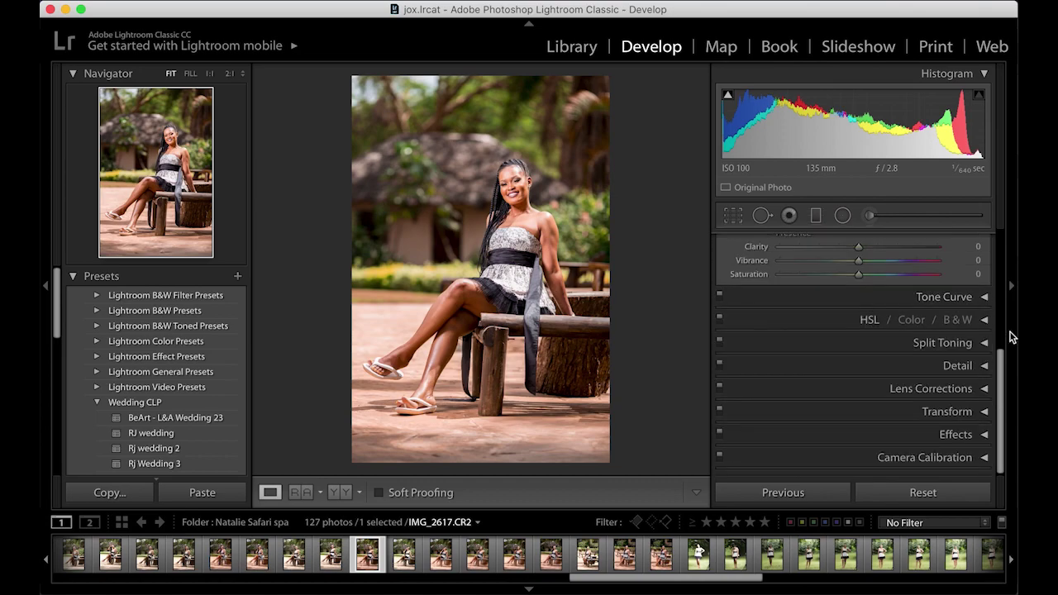
{"action": "scroll", "coordinate": [997, 349], "scroll_direction": "up", "scroll_amount": 2}
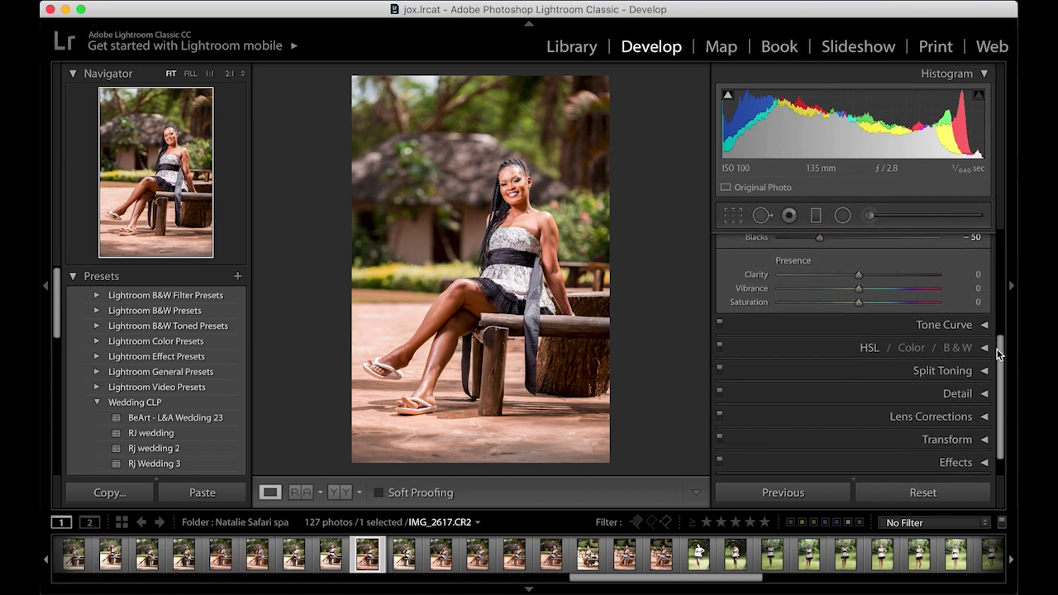
{"action": "left_click", "coordinate": [816, 215]}
{"action": "left_click_drag", "start_coordinate": [473, 369], "coordinate": [473, 211]}
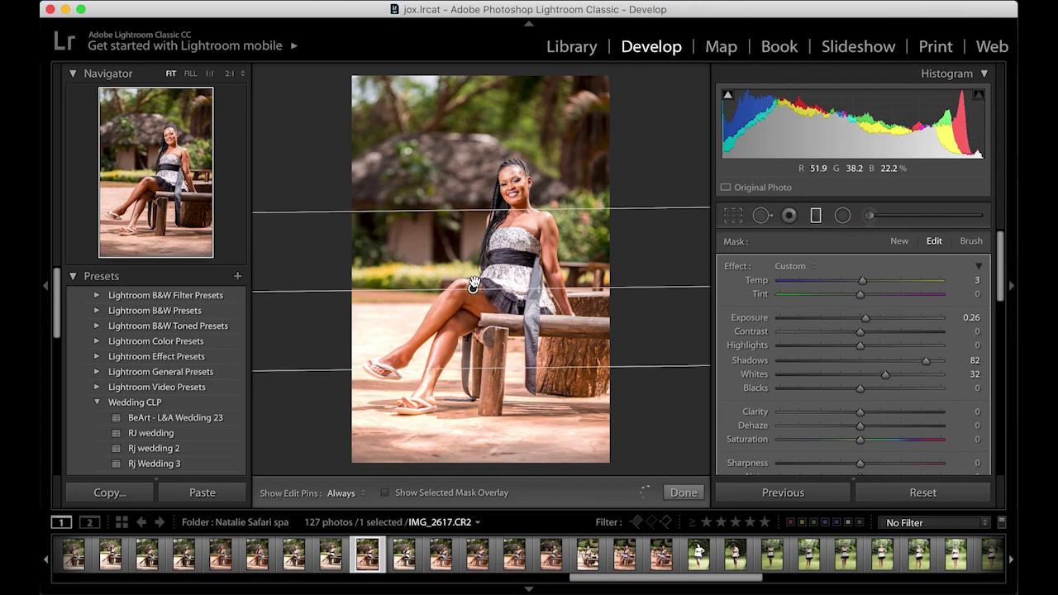
{"action": "left_click_drag", "start_coordinate": [473, 289], "coordinate": [472, 281]}
Step: Give the filter Shadows 82, Whites 21 and Highlights about -83, then finish it
{"action": "left_click_drag", "start_coordinate": [886, 378], "coordinate": [877, 379]}
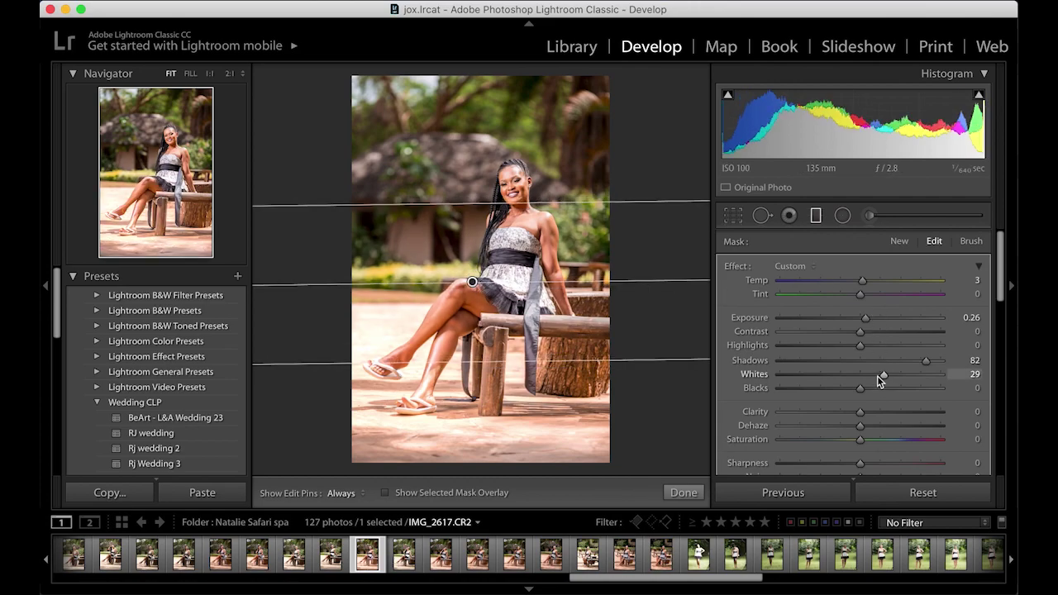
{"action": "left_click_drag", "start_coordinate": [864, 320], "coordinate": [860, 322]}
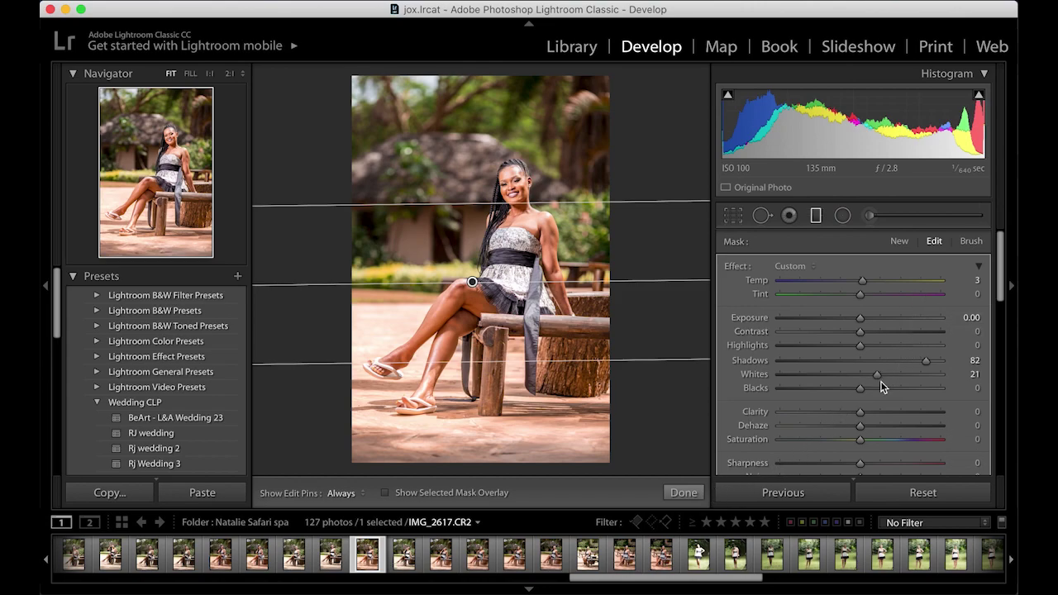
{"action": "left_click", "coordinate": [813, 346]}
{"action": "left_click_drag", "start_coordinate": [813, 346], "coordinate": [796, 349]}
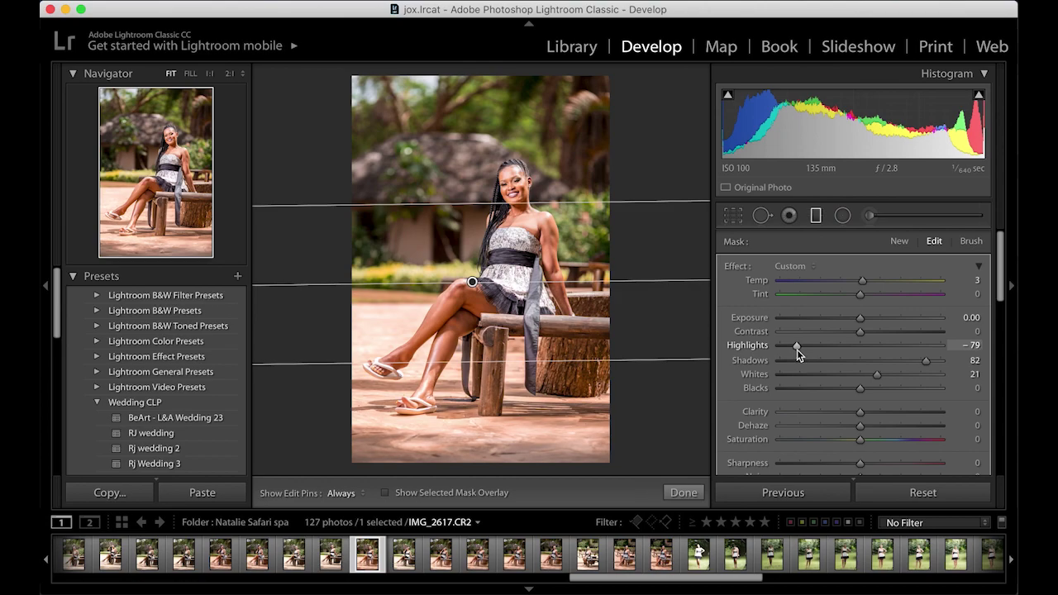
{"action": "left_click_drag", "start_coordinate": [798, 354], "coordinate": [793, 348]}
{"action": "left_click", "coordinate": [683, 492]}
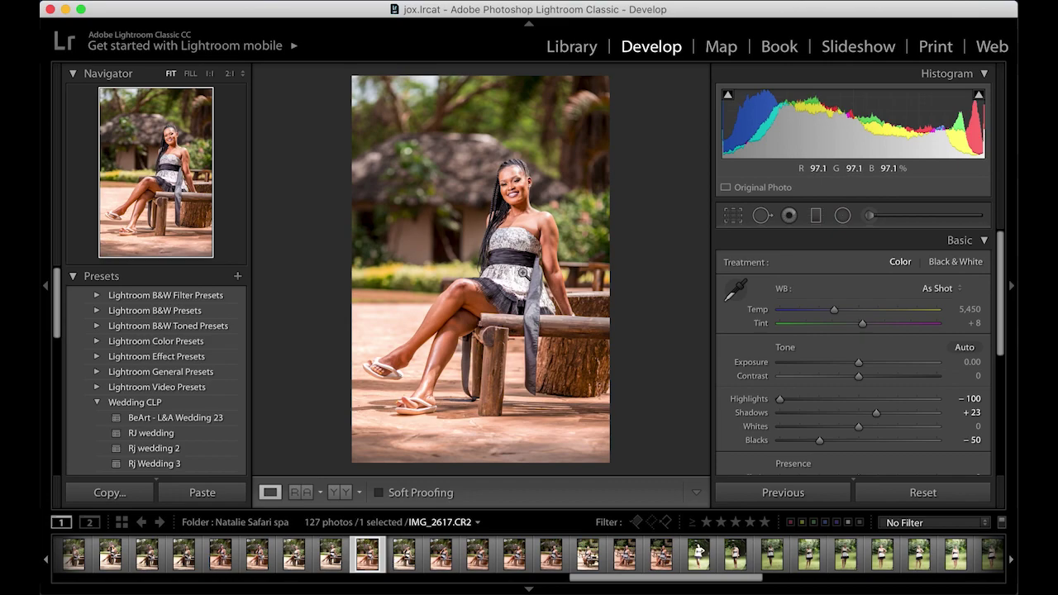
Step: Send IMG_2617.CR2 to Photoshop 2020 via Edit In and switch to Photoshop
{"action": "right_click", "coordinate": [523, 273]}
{"action": "mouse_move", "coordinate": [554, 279]}
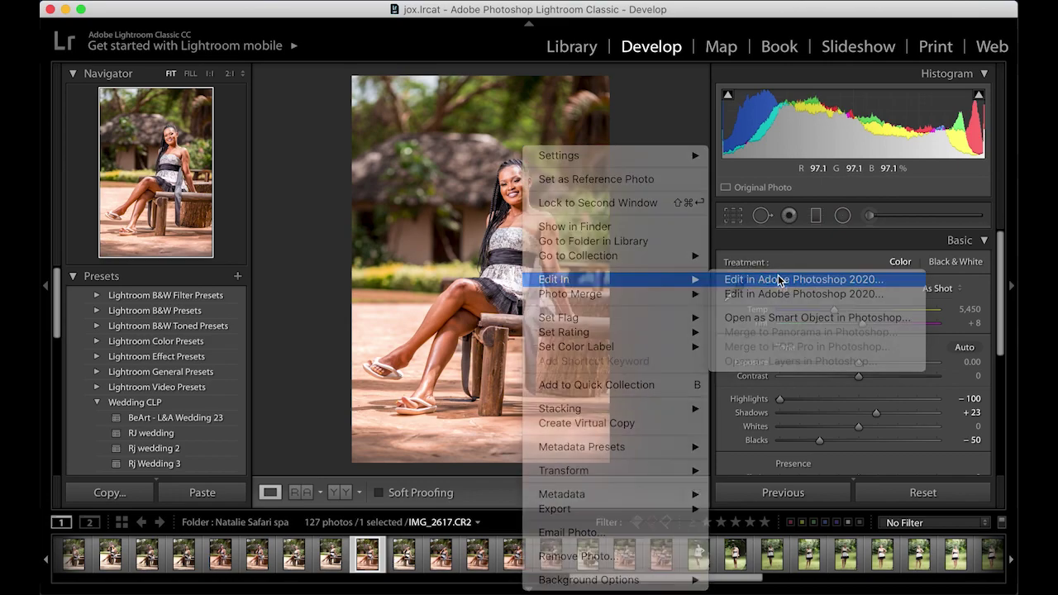
{"action": "left_click", "coordinate": [778, 279]}
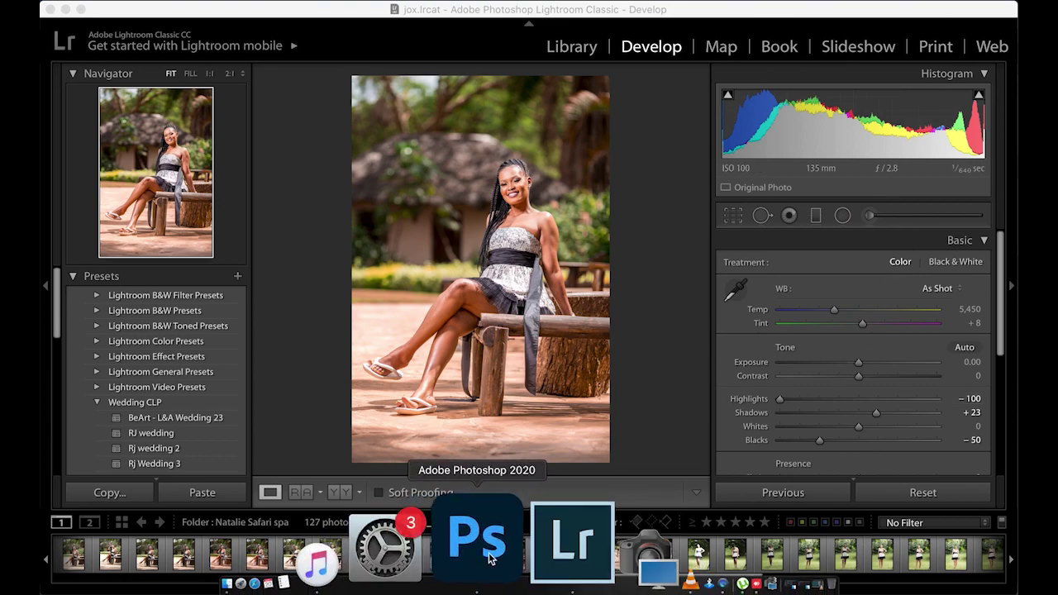
{"action": "left_click", "coordinate": [490, 545]}
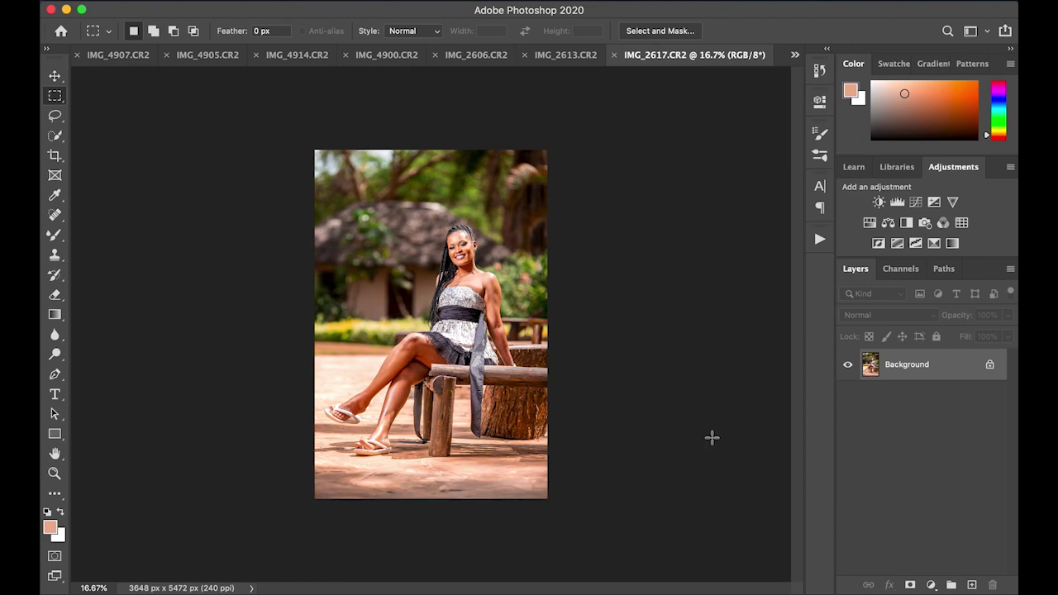
Step: Fit the photo, run the Frequency Separation 8bit action, then expand its group and select LF
{"action": "key", "text": "ctrl+0"}
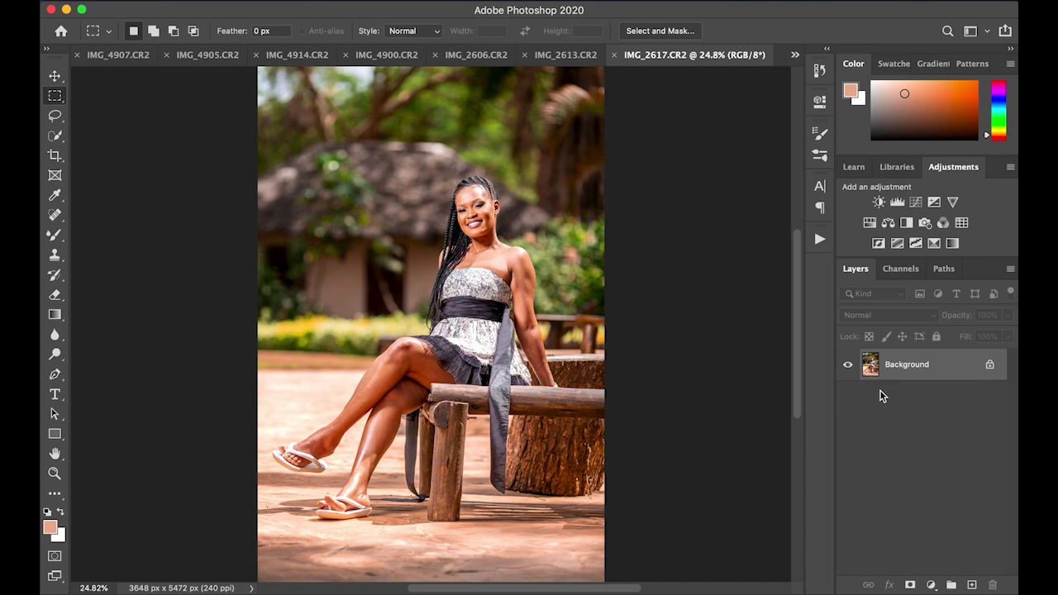
{"action": "left_click", "coordinate": [817, 238]}
{"action": "left_click", "coordinate": [710, 314]}
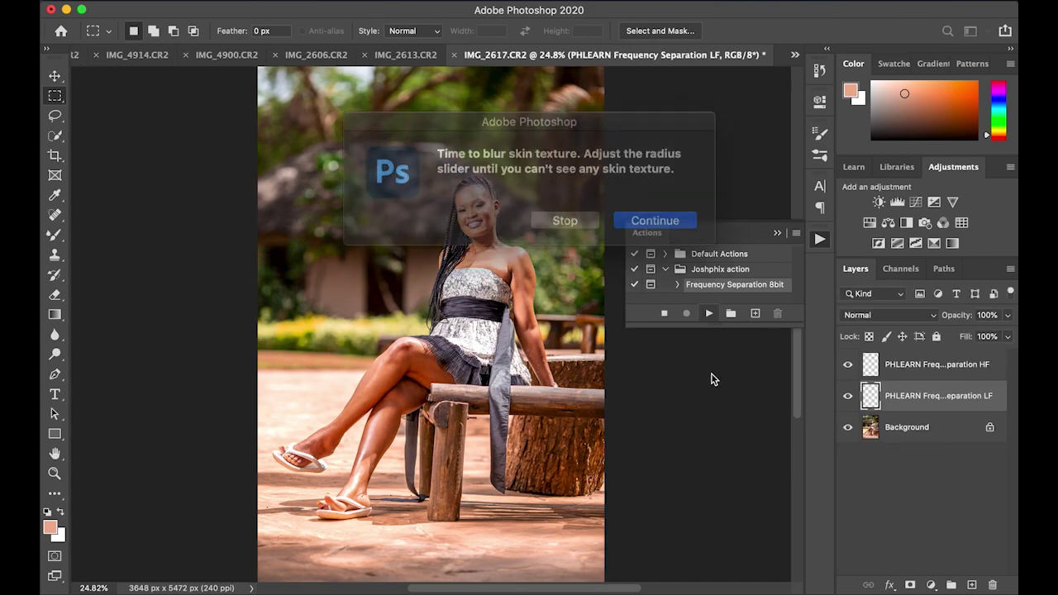
{"action": "left_click", "coordinate": [638, 216]}
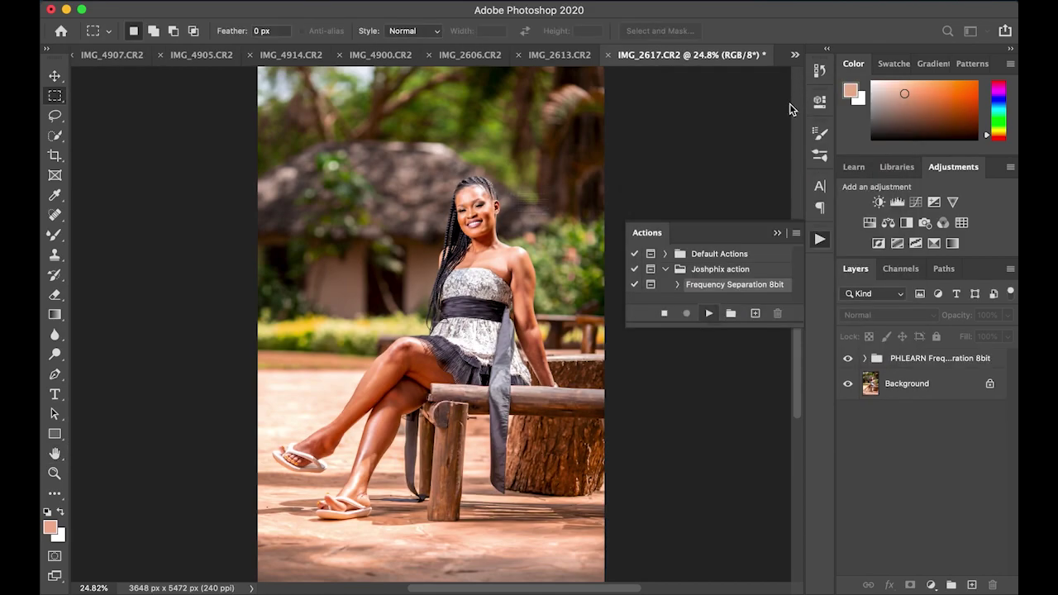
{"action": "left_click", "coordinate": [652, 288]}
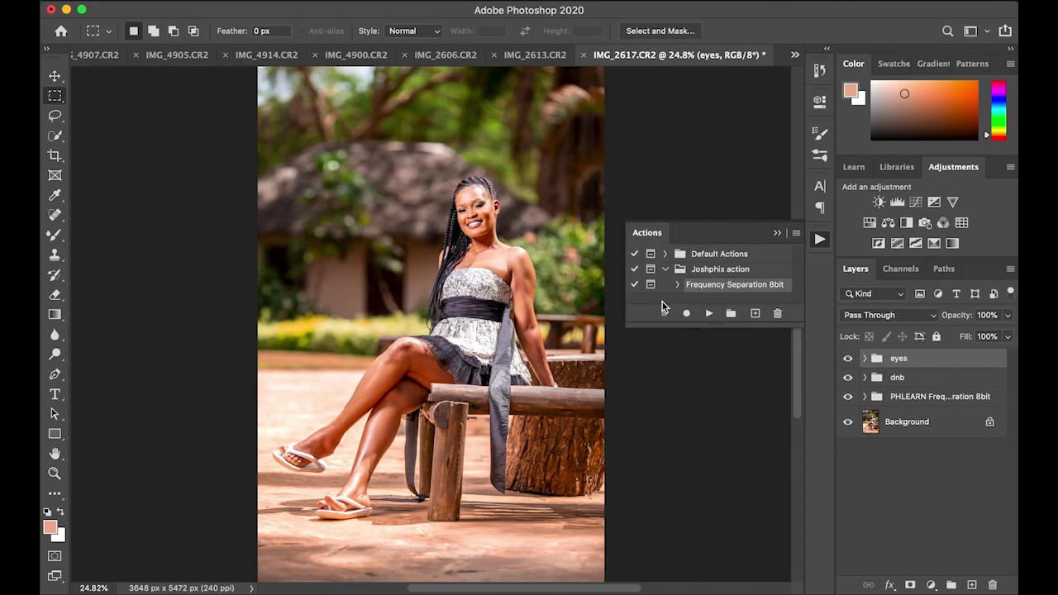
{"action": "left_click", "coordinate": [864, 395]}
{"action": "left_click", "coordinate": [919, 462]}
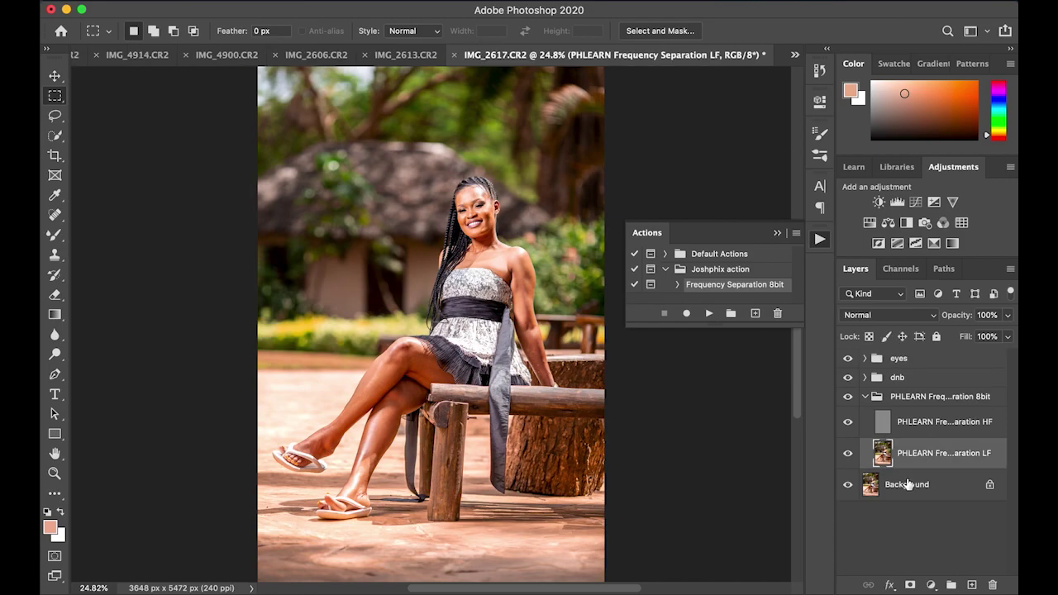
Step: Duplicate the LF layer and blend the shoulder skin with a resized Mixer Brush
{"action": "key", "text": "ctrl+j"}
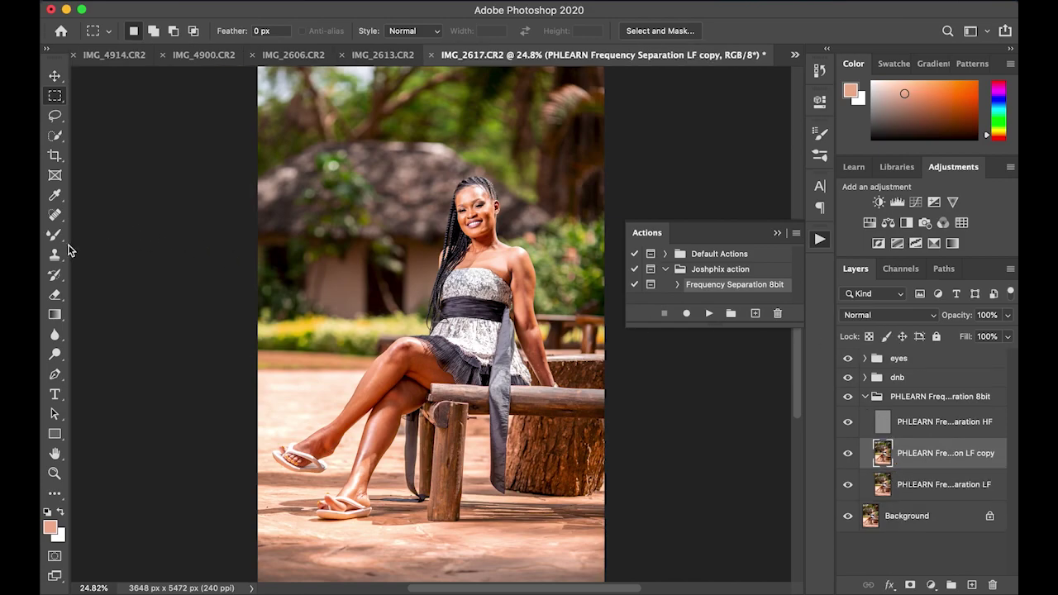
{"action": "left_click", "coordinate": [54, 234]}
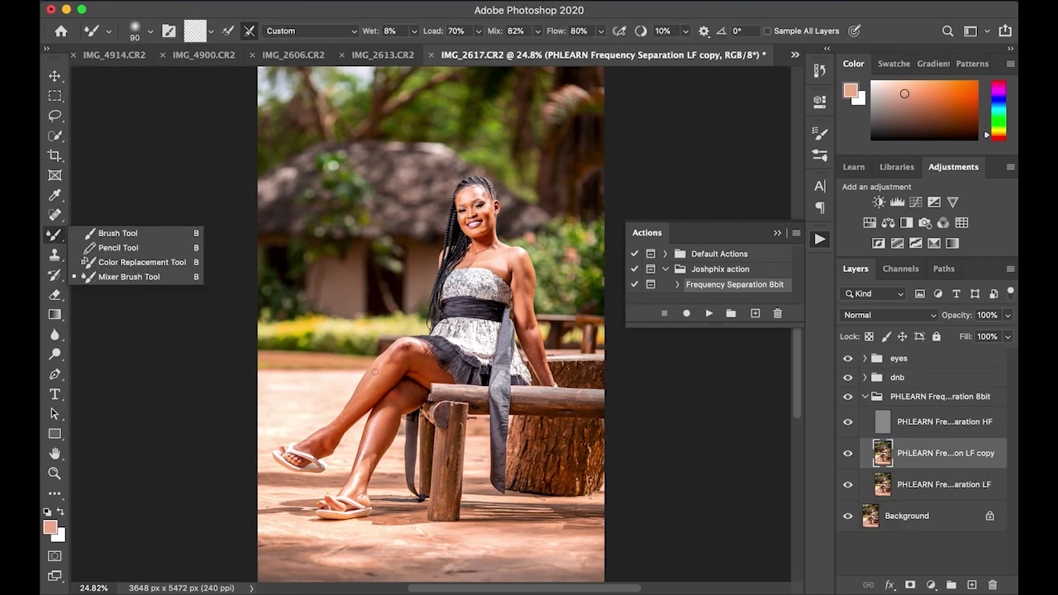
{"action": "key", "text": "bracketright"}
{"action": "key", "text": "bracketright"}
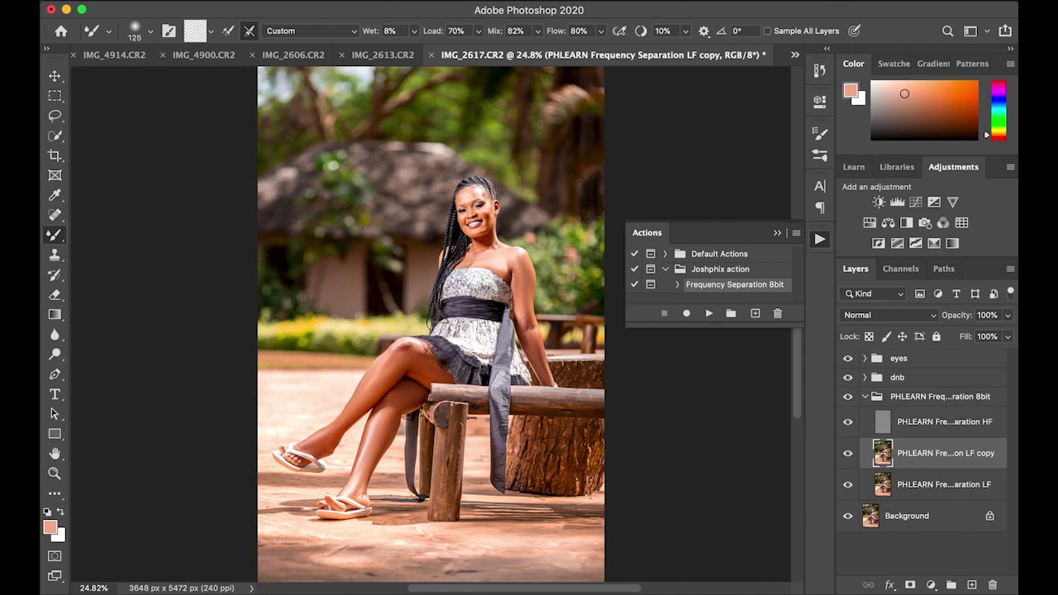
{"action": "key", "text": "bracketright"}
{"action": "key", "text": "bracketleft"}
{"action": "key", "text": "bracketright"}
{"action": "key", "text": "bracketright"}
{"action": "key", "text": "bracketright"}
{"action": "key", "text": "bracketleft"}
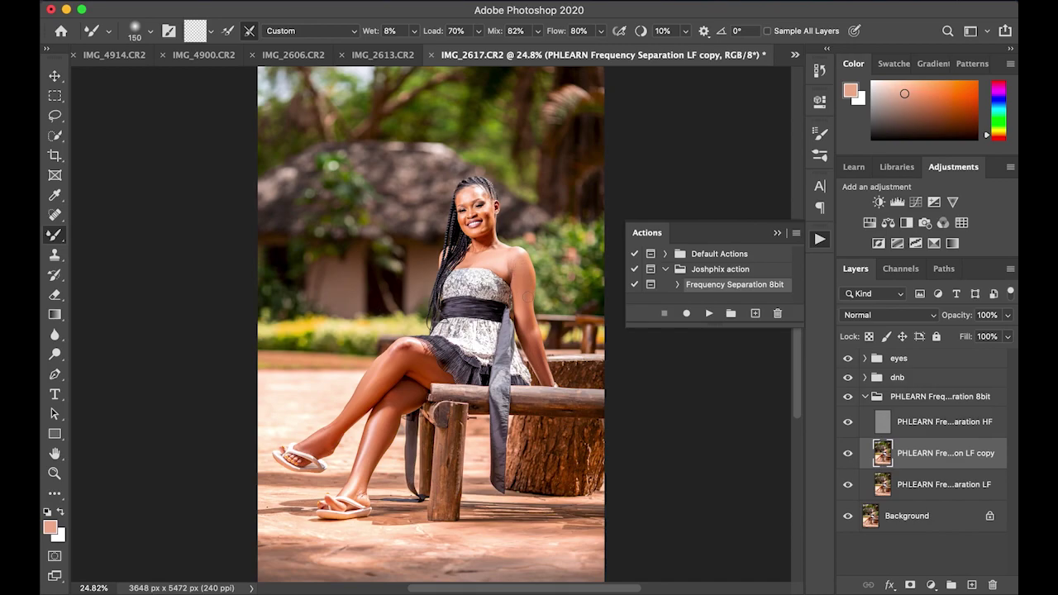
{"action": "key", "text": "bracketright"}
{"action": "key", "text": "bracketleft"}
Step: Zoom in and smooth the face and cheek skin with a smaller Mixer Brush
{"action": "key", "text": "ctrl+equal"}
{"action": "key", "text": "ctrl+equal"}
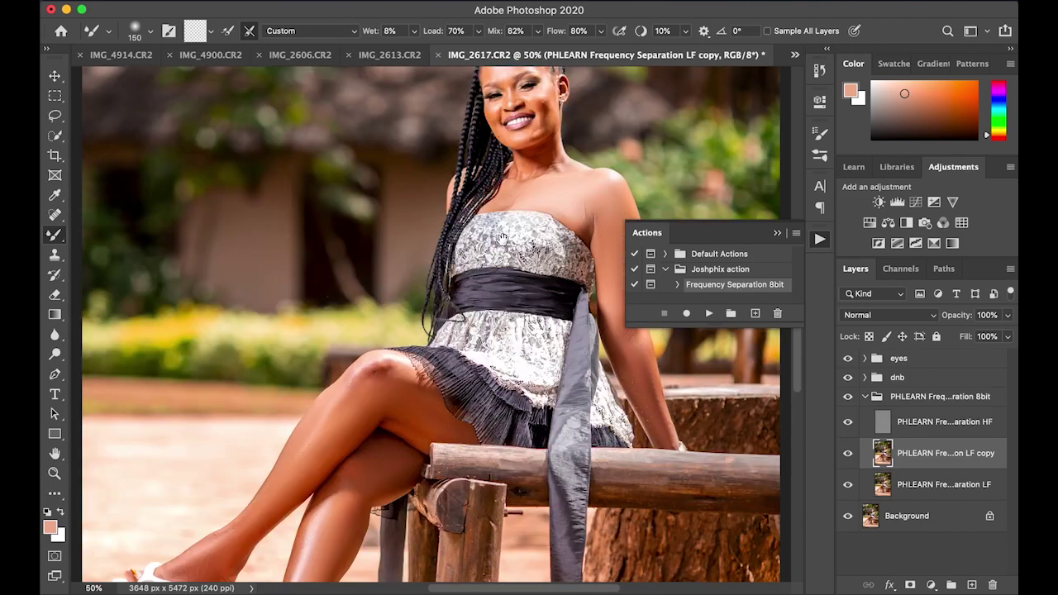
{"action": "scroll", "coordinate": [496, 248], "scroll_direction": "up", "scroll_amount": 5}
{"action": "key", "text": "bracketleft"}
{"action": "key", "text": "bracketleft"}
{"action": "key", "text": "bracketleft"}
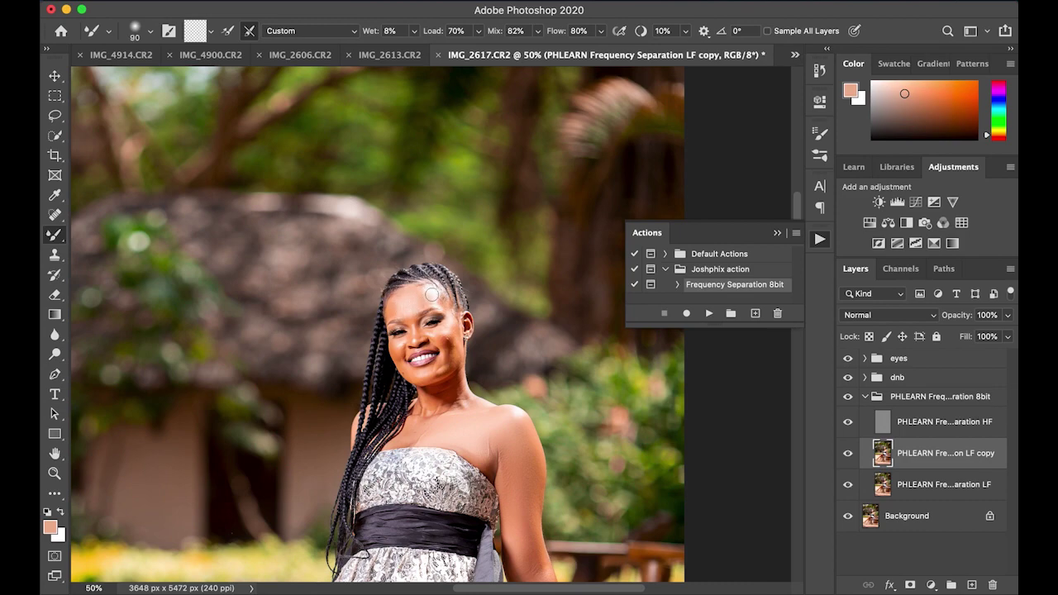
{"action": "key", "text": "bracketleft"}
{"action": "key", "text": "bracketleft"}
{"action": "key", "text": "bracketright"}
{"action": "left_click_drag", "start_coordinate": [451, 320], "coordinate": [456, 345]}
{"action": "key", "text": "bracketleft"}
{"action": "key", "text": "bracketleft"}
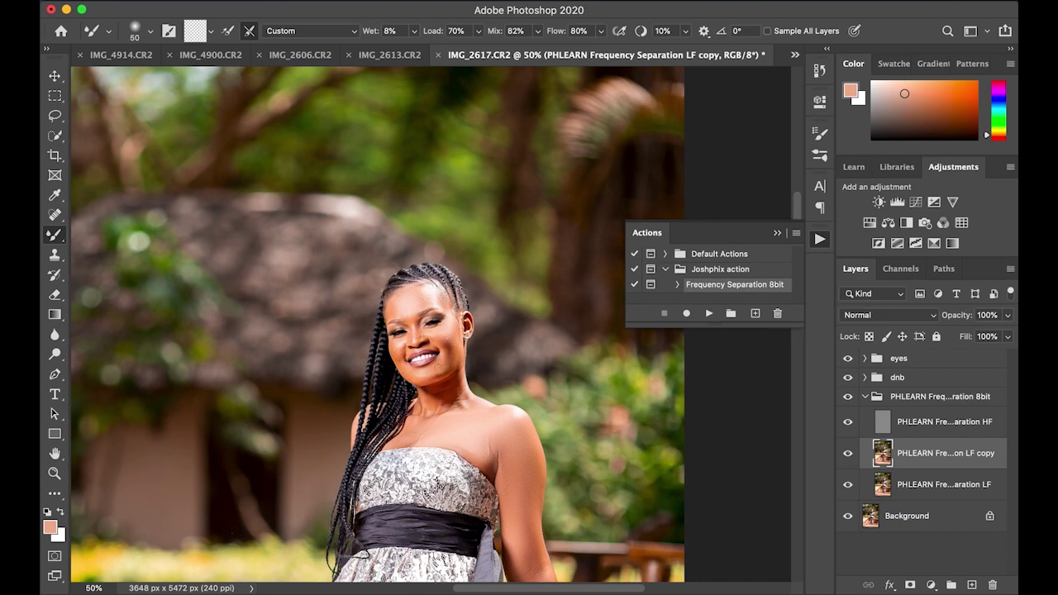
{"action": "key", "text": "bracketright"}
{"action": "key", "text": "bracketleft"}
Step: Switch to HF, fit the photo on screen, fold the PHLEARN group and select eyes
{"action": "key", "text": "alt+bracketright"}
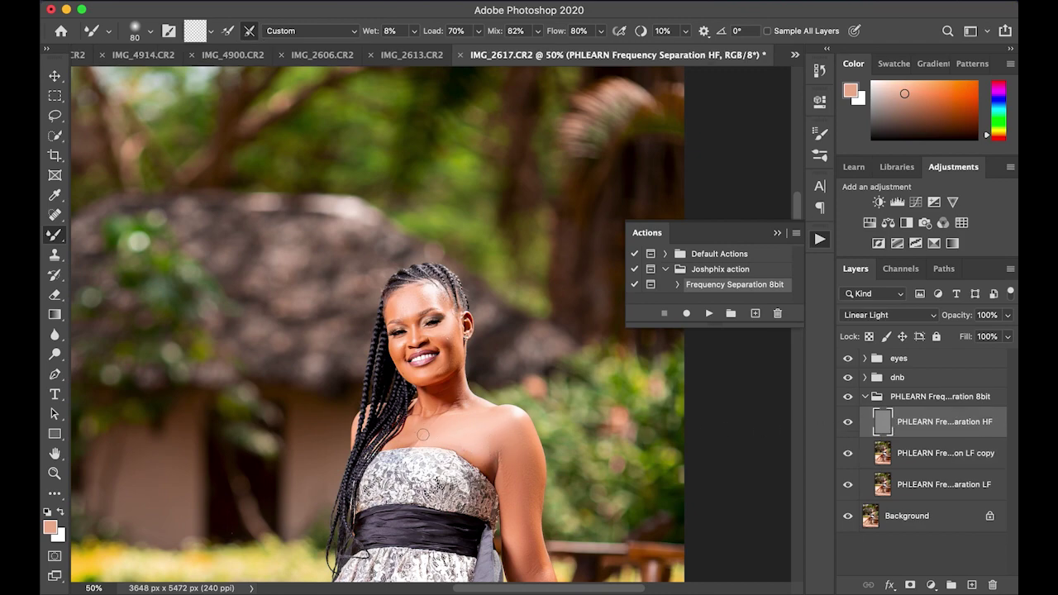
{"action": "key", "text": "bracketleft"}
{"action": "key", "text": "bracketleft"}
{"action": "key", "text": "bracketleft"}
{"action": "key", "text": "bracketleft"}
{"action": "key", "text": "bracketright"}
{"action": "key", "text": "bracketright"}
{"action": "key", "text": "bracketright"}
{"action": "key", "text": "bracketright"}
{"action": "key", "text": "ctrl+0"}
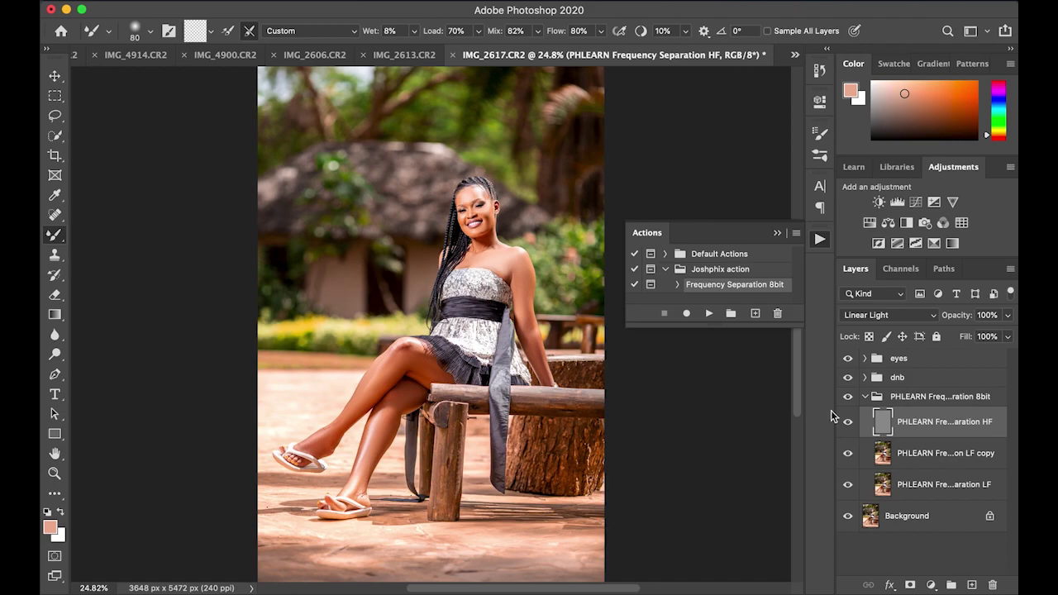
{"action": "left_click", "coordinate": [865, 397]}
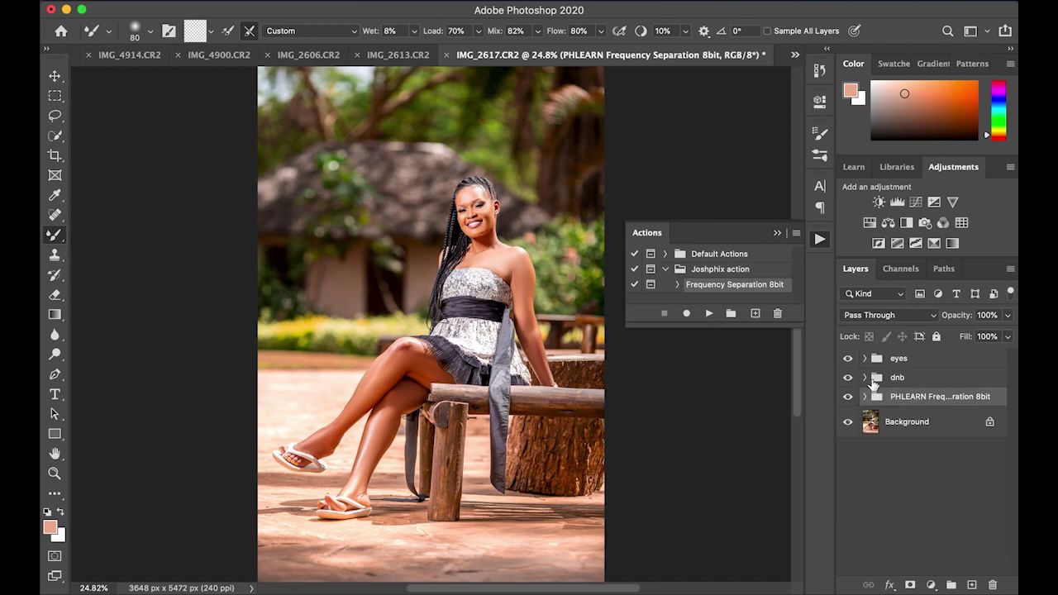
{"action": "left_click", "coordinate": [942, 358]}
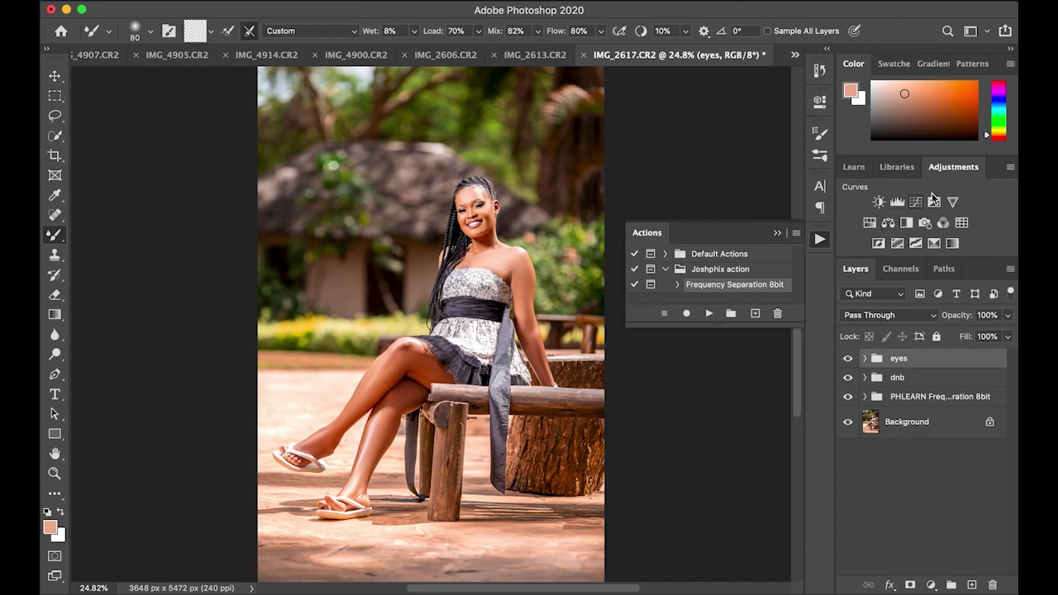
Step: Add a Color Balance layer with Midtones Magenta -4, Yellow -3 and Highlights Cyan -2
{"action": "left_click", "coordinate": [887, 223]}
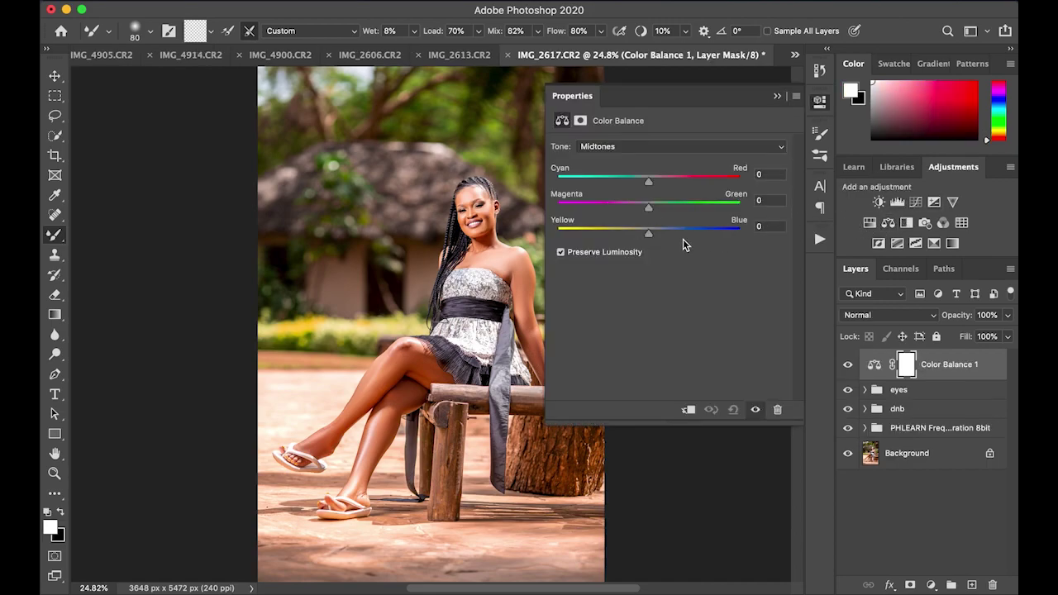
{"action": "left_click_drag", "start_coordinate": [648, 207], "coordinate": [644, 208]}
{"action": "mouse_move", "coordinate": [702, 98]}
{"action": "left_mouse_down"}
{"action": "mouse_move", "coordinate": [733, 128]}
{"action": "mouse_move", "coordinate": [775, 142]}
{"action": "left_mouse_up"}
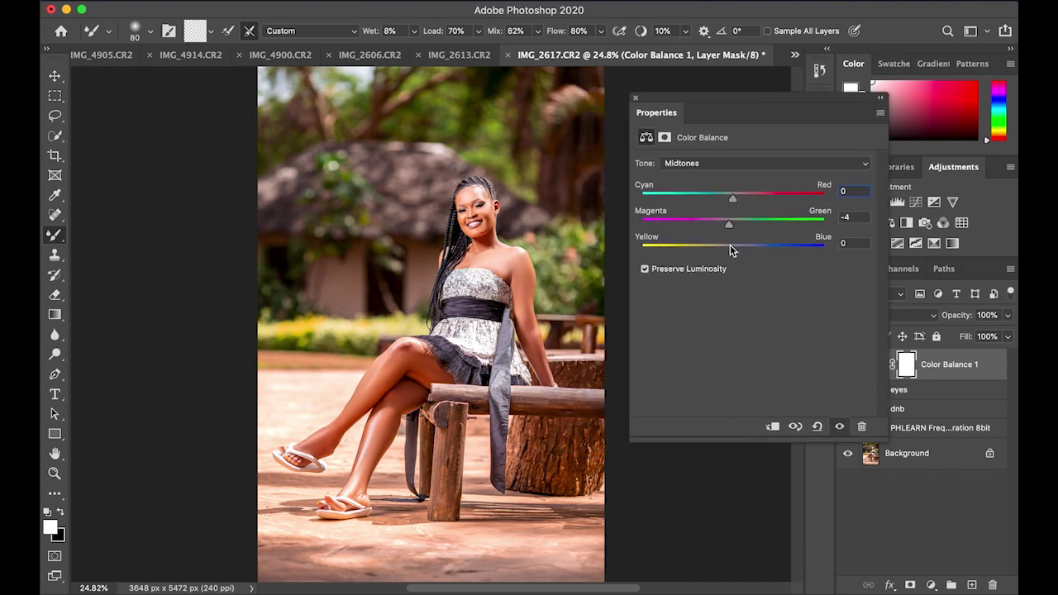
{"action": "left_click_drag", "start_coordinate": [731, 251], "coordinate": [733, 257]}
{"action": "left_click", "coordinate": [729, 163]}
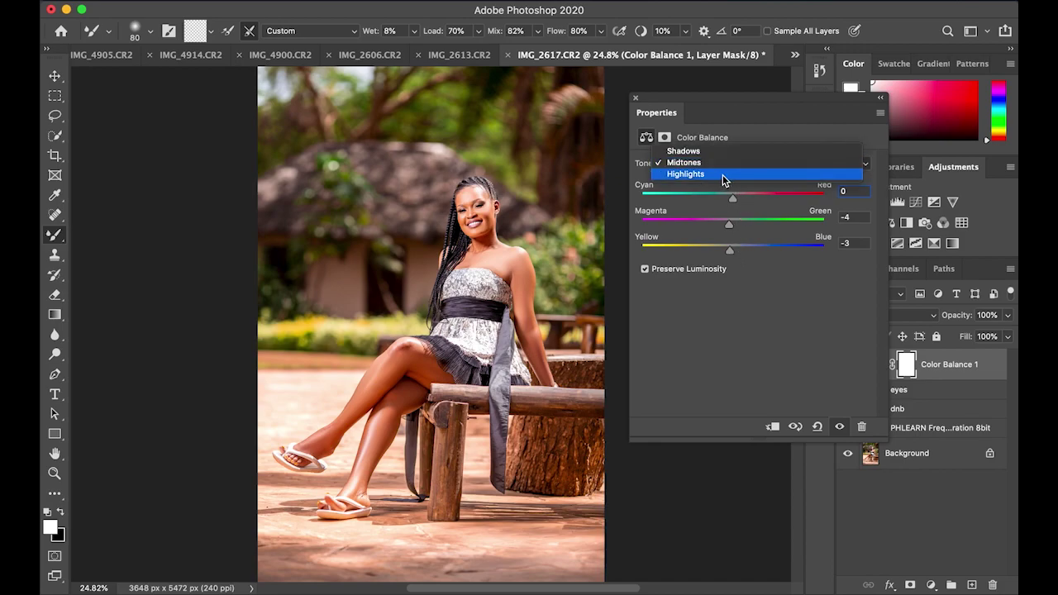
{"action": "left_click", "coordinate": [724, 176]}
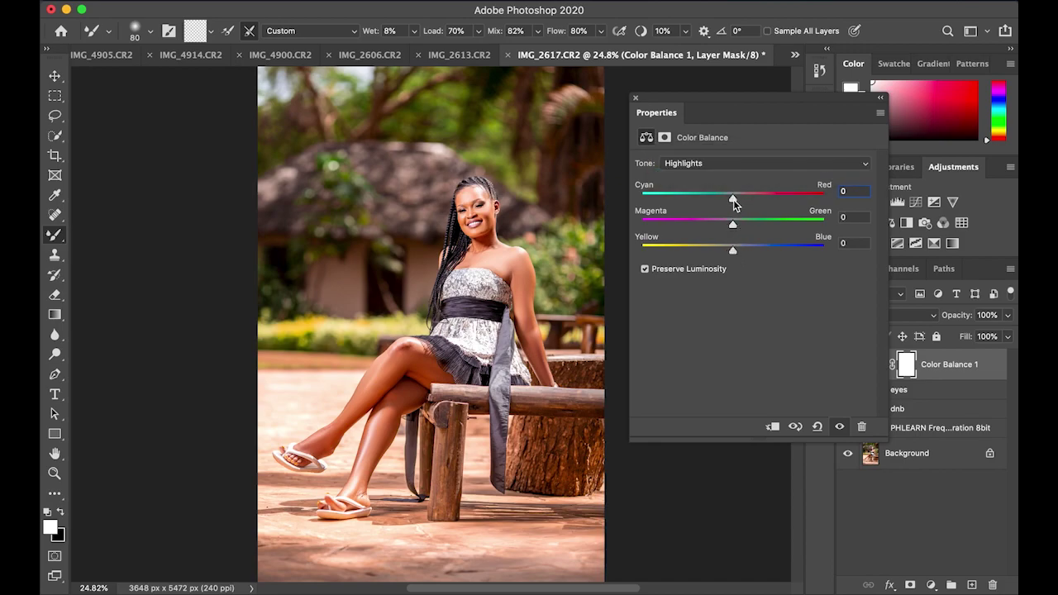
{"action": "left_click_drag", "start_coordinate": [733, 199], "coordinate": [730, 199]}
Step: Set the Shadows to Red +2 and Magenta -2, then toggle the layer to compare
{"action": "left_click", "coordinate": [750, 163]}
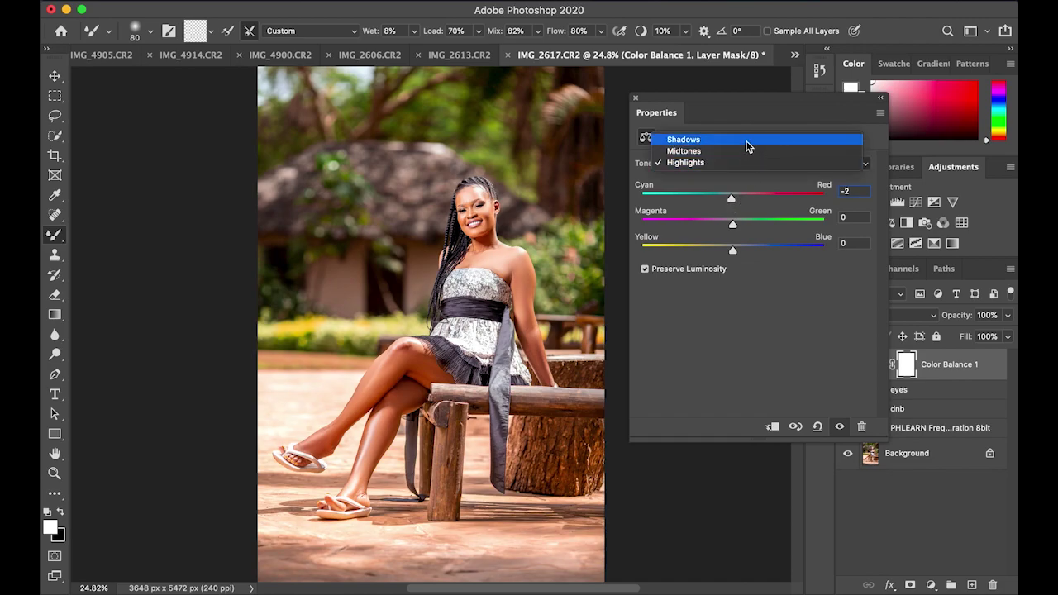
{"action": "left_click", "coordinate": [746, 141]}
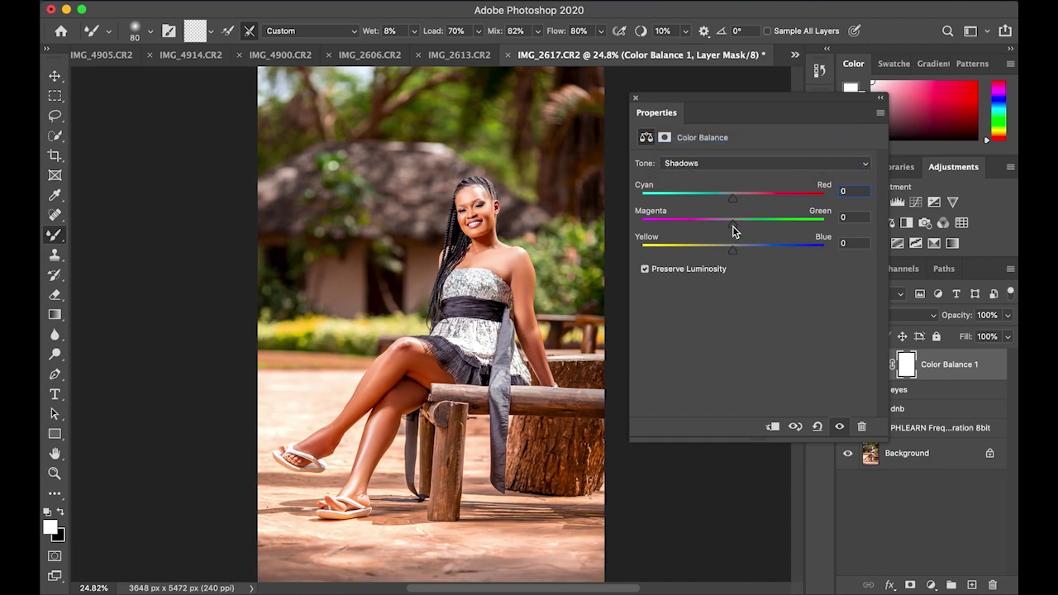
{"action": "left_click_drag", "start_coordinate": [732, 224], "coordinate": [729, 224]}
{"action": "type", "text": "2"}
{"action": "key", "text": "Return"}
{"action": "left_click_drag", "start_coordinate": [801, 101], "coordinate": [749, 107]}
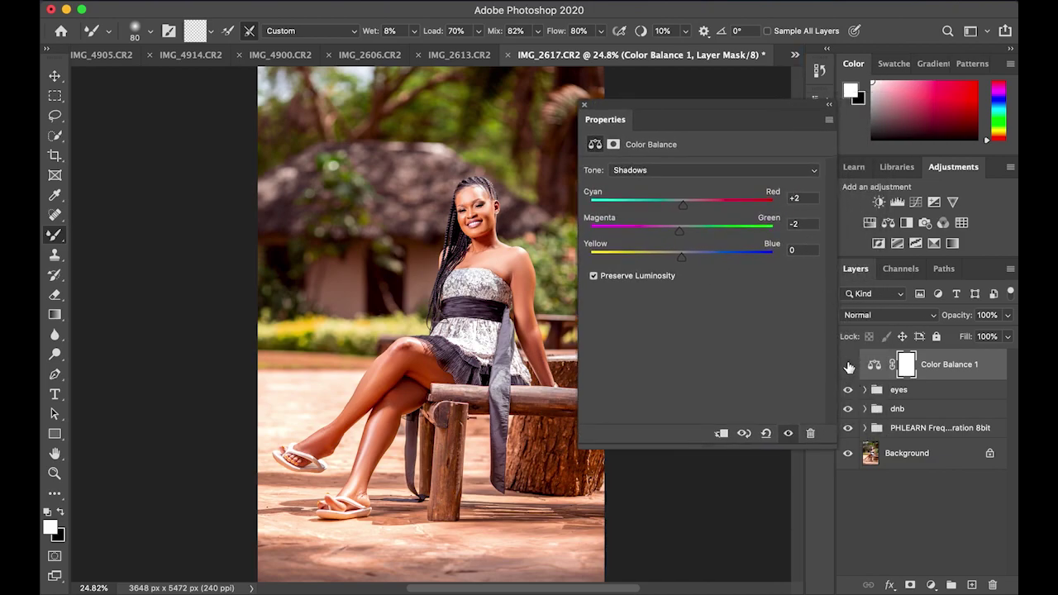
{"action": "left_click", "coordinate": [847, 364]}
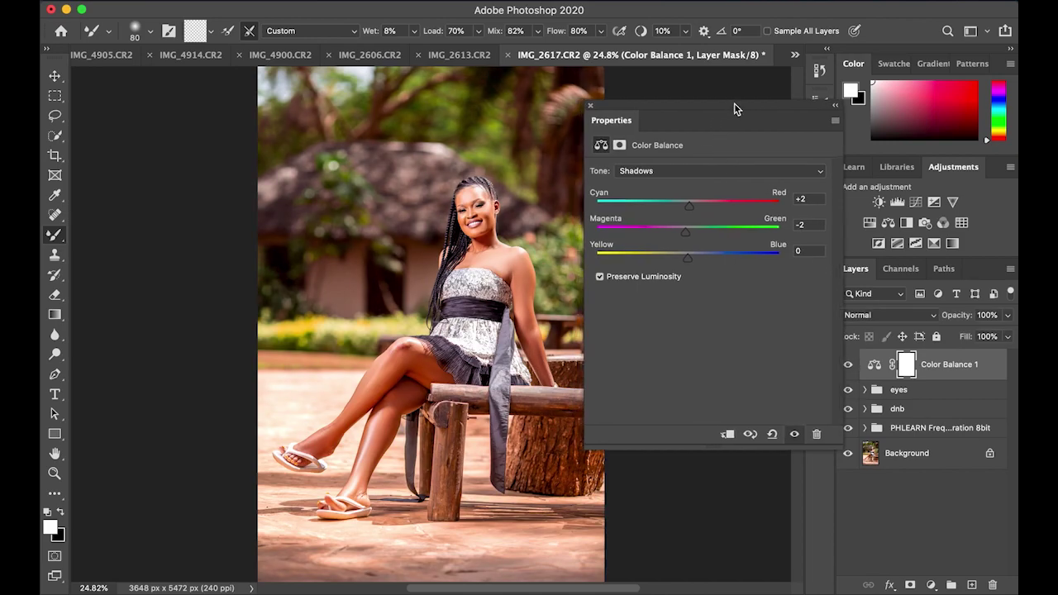
{"action": "left_click_drag", "start_coordinate": [719, 116], "coordinate": [760, 112]}
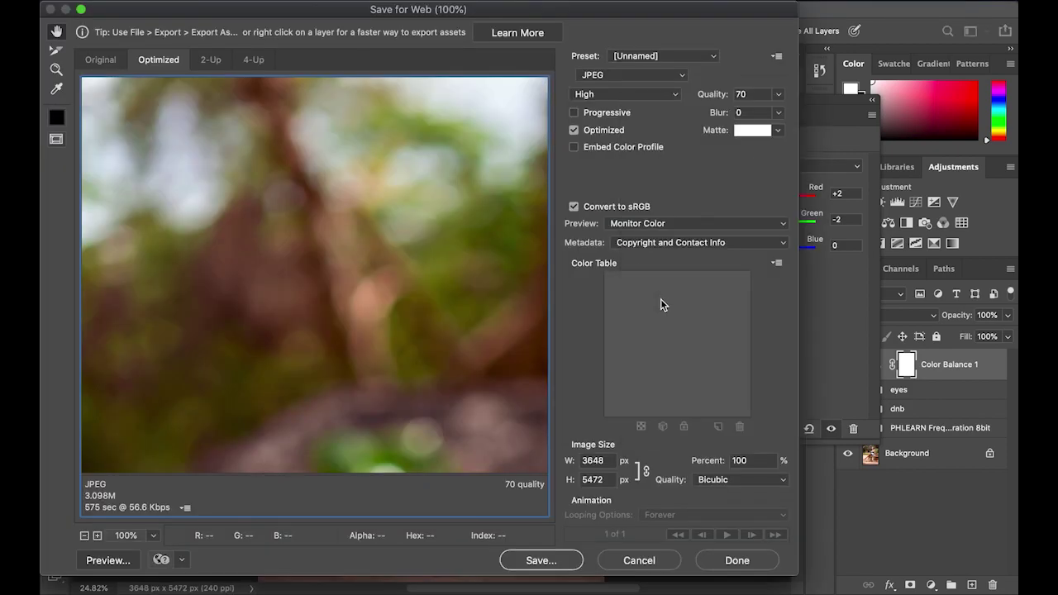
Step: Resize the Save for Web JPEG export to 1080 px wide (1080 × 1620)
{"action": "type", "text": "19"}
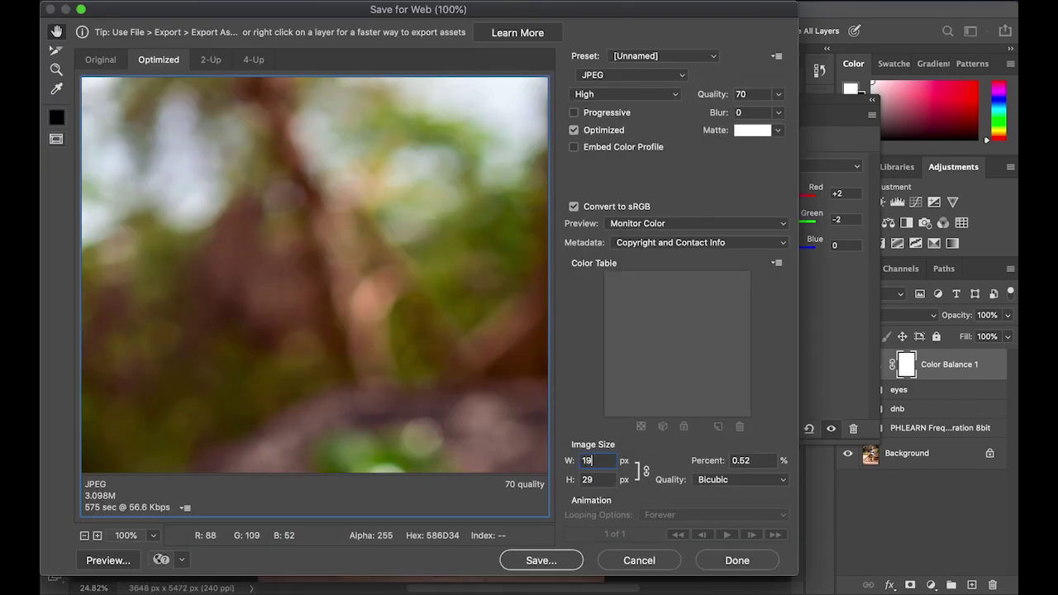
{"action": "key", "text": "BackSpace"}
{"action": "type", "text": "080"}
Step: Save the optimized quality-70 JPEG, numbering its file name after the previous export
{"action": "left_click", "coordinate": [532, 555]}
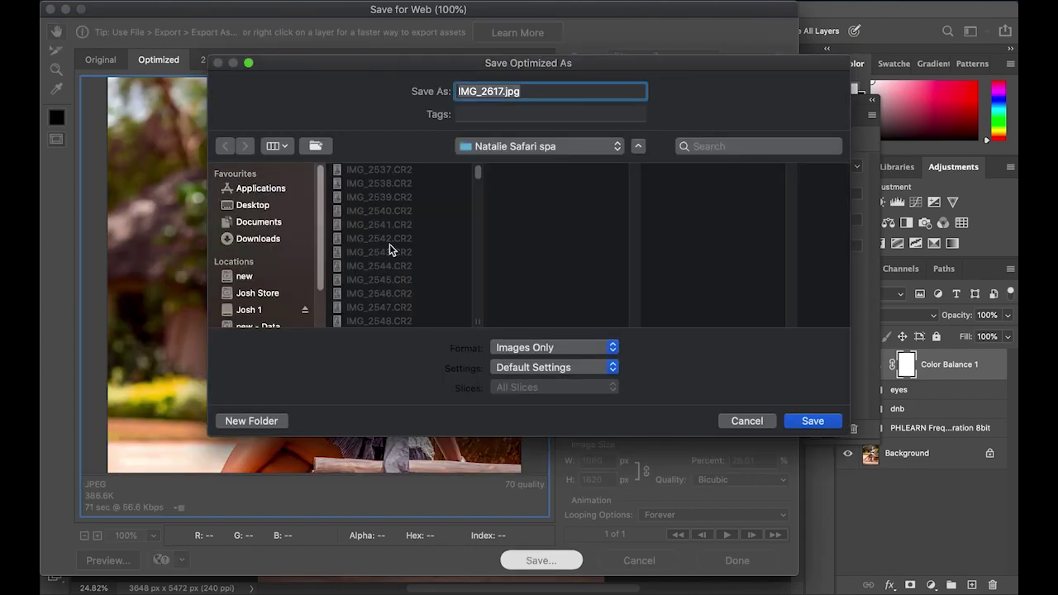
{"action": "scroll", "coordinate": [381, 233], "scroll_direction": "down", "scroll_amount": 5}
{"action": "left_click", "coordinate": [378, 320]}
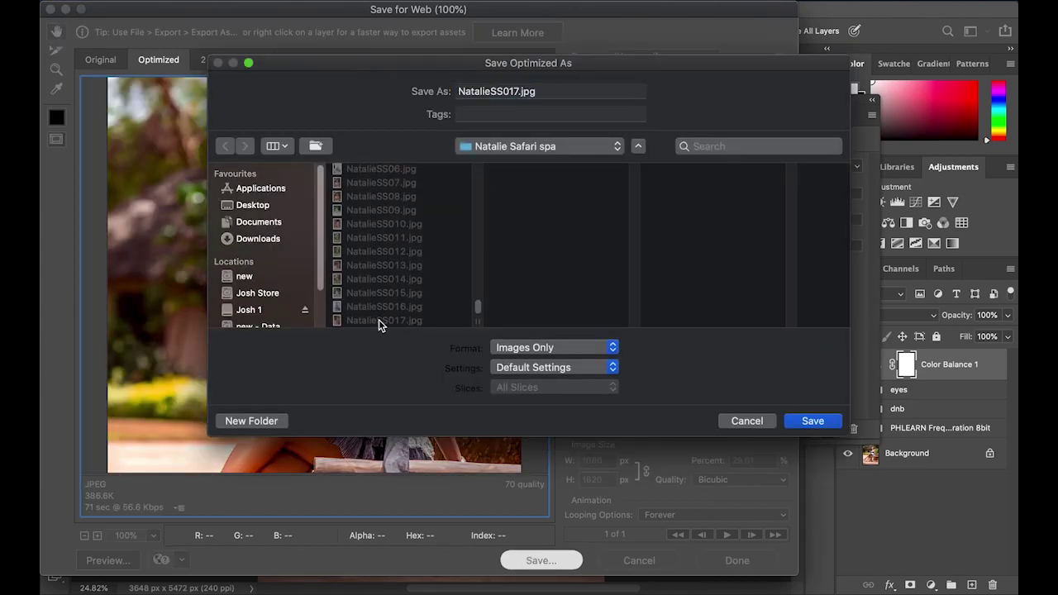
{"action": "left_click", "coordinate": [519, 91]}
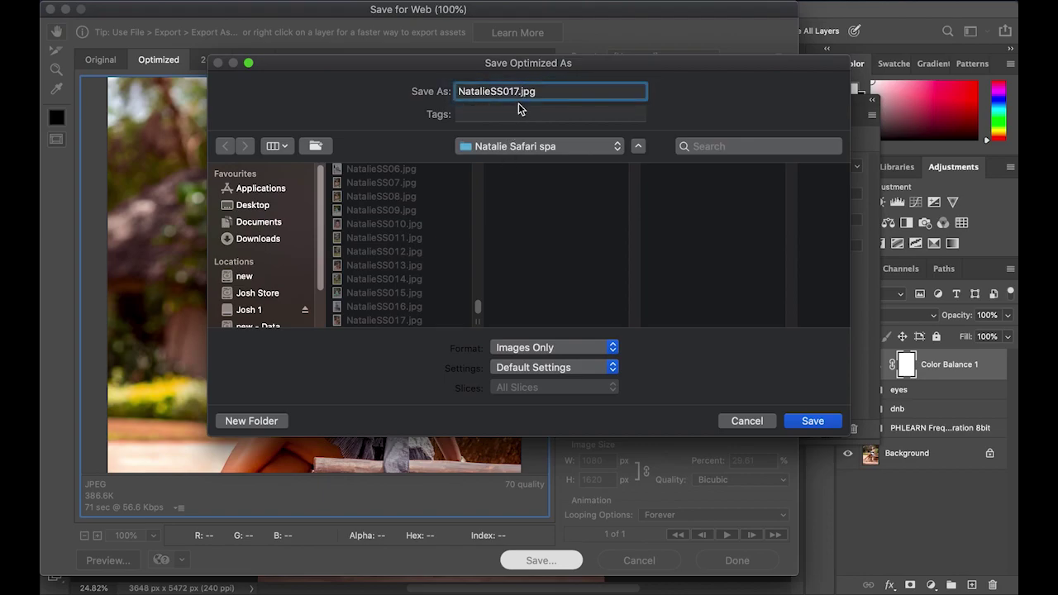